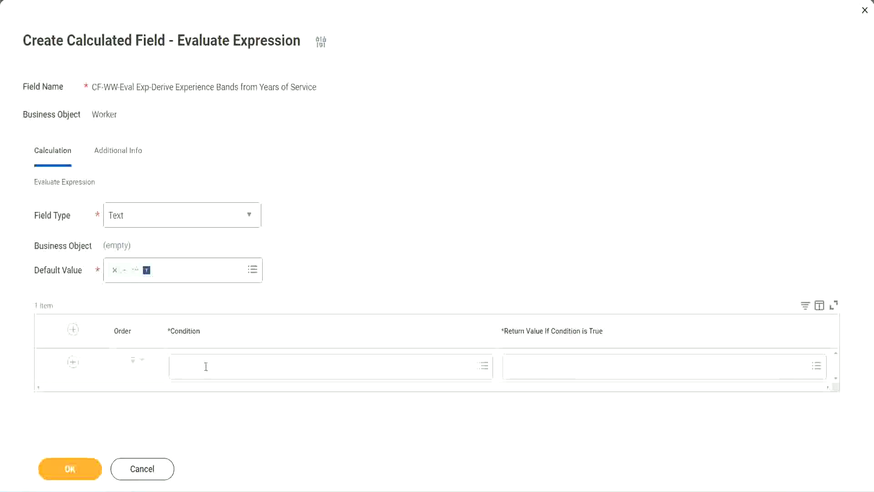
Switch to the Notepad++ notes and copy the Field 1 name, CF-WW-TF-Length of Service between 0 and 7 years
click(206, 367)
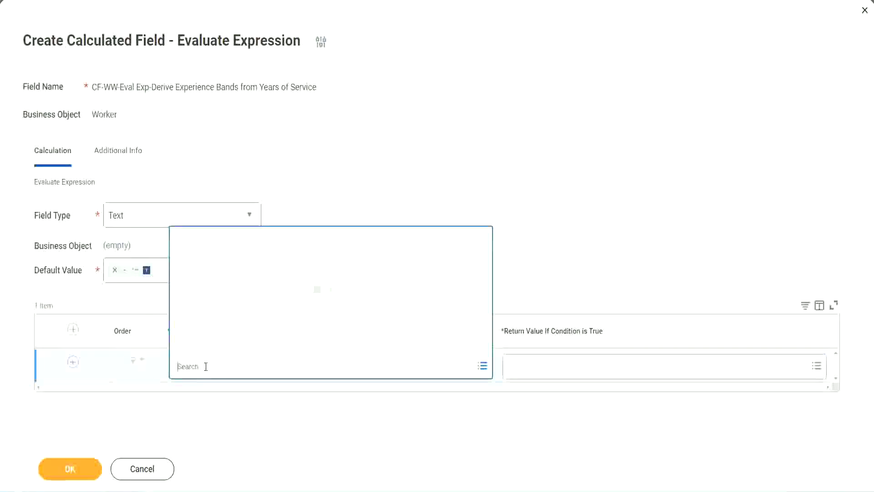
click(334, 203)
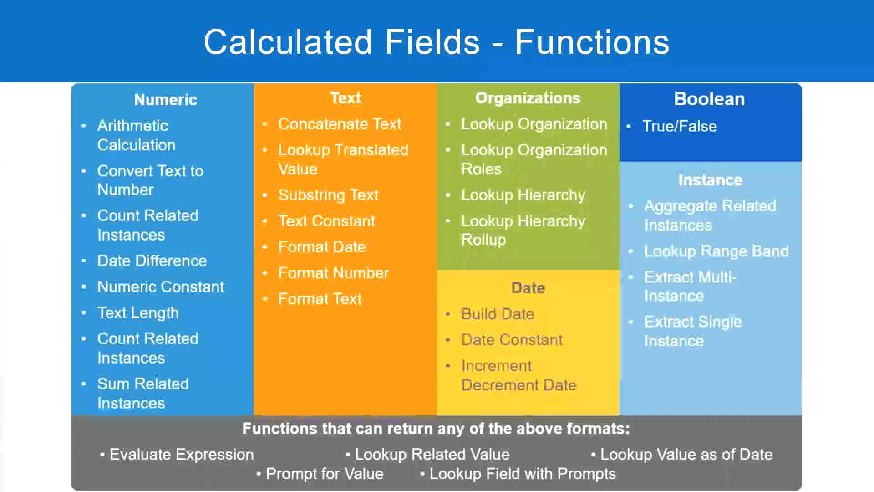
key(alt+Tab)
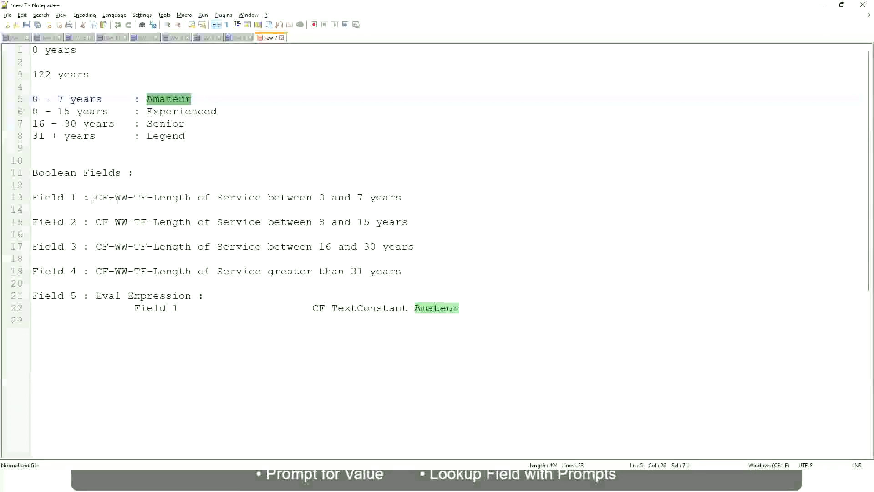
drag(97, 197, 403, 201)
key(ctrl+c)
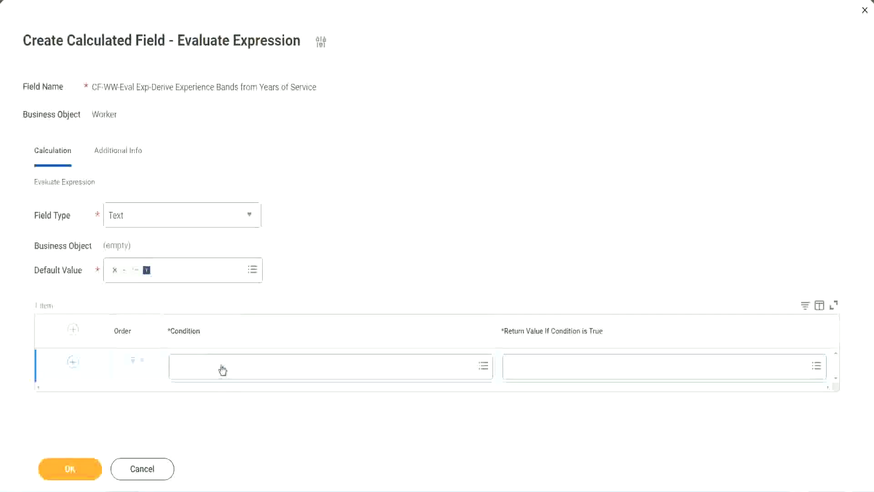
Set the first row's condition in the Evaluate Expression field to CF-WW-TF-Length of Service between 0 and 7 years
click(223, 369)
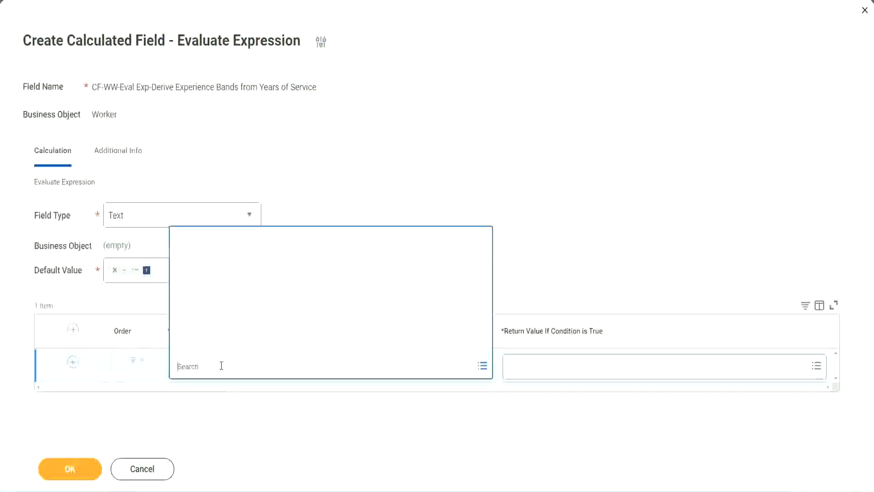
key(ctrl+v)
key(Return)
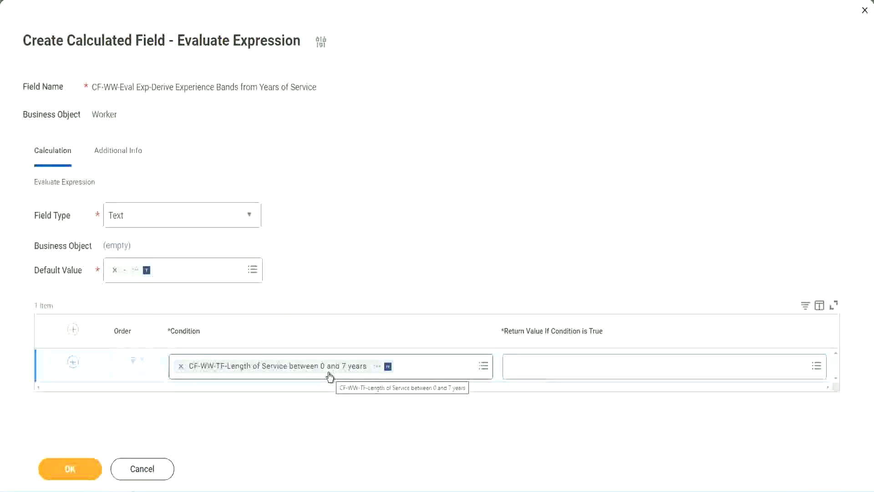
click(567, 369)
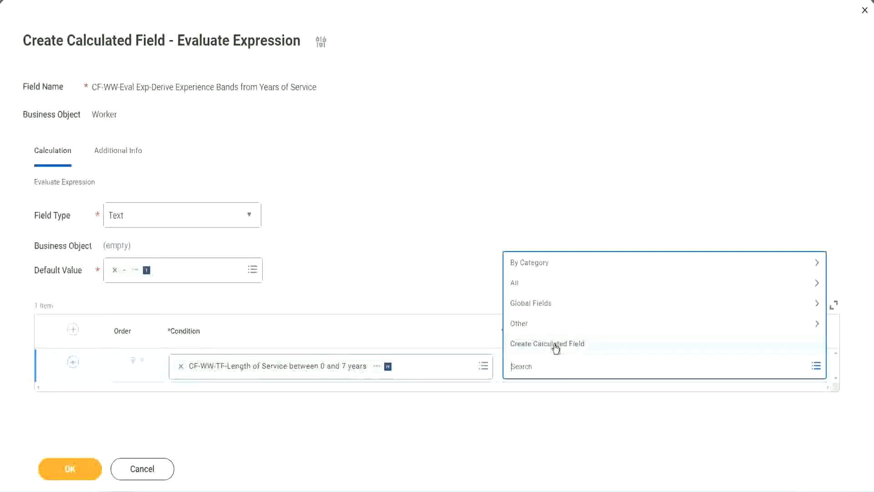
click(507, 227)
click(526, 371)
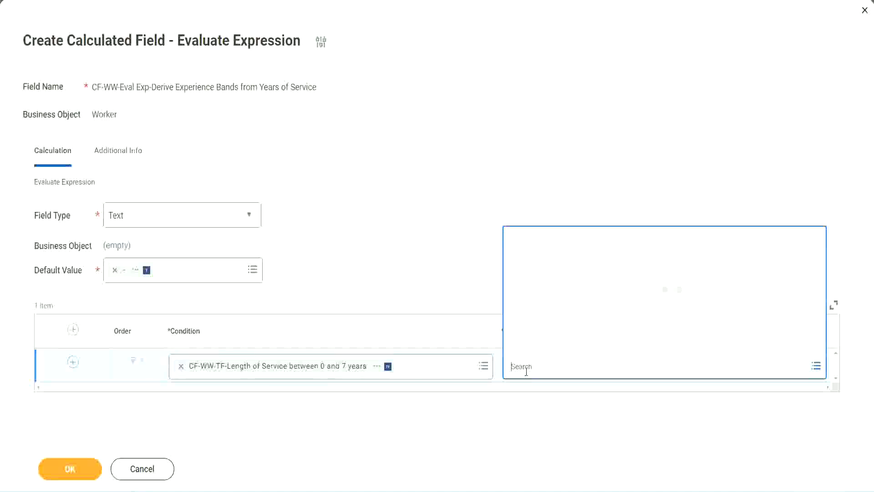
text(Amaterue)
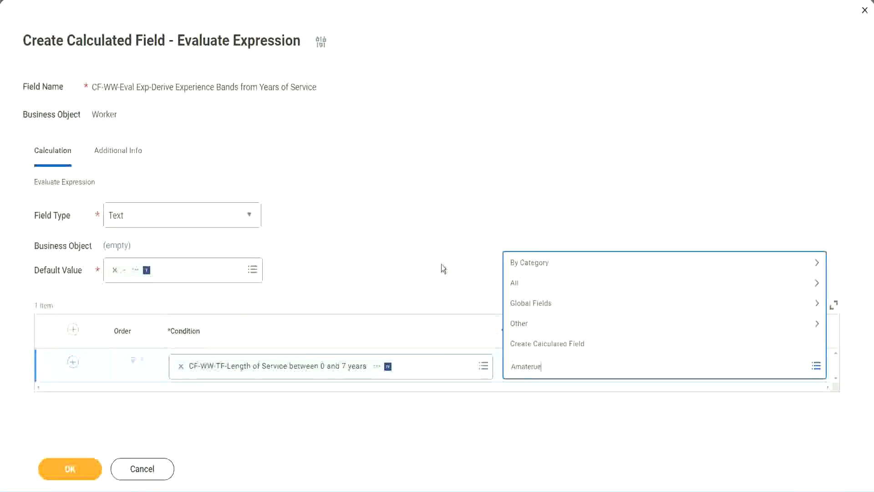
click(441, 264)
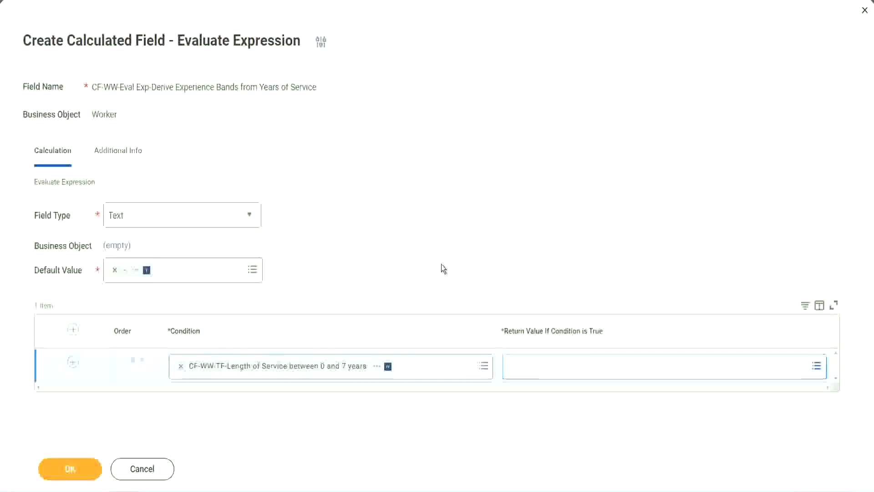
click(550, 371)
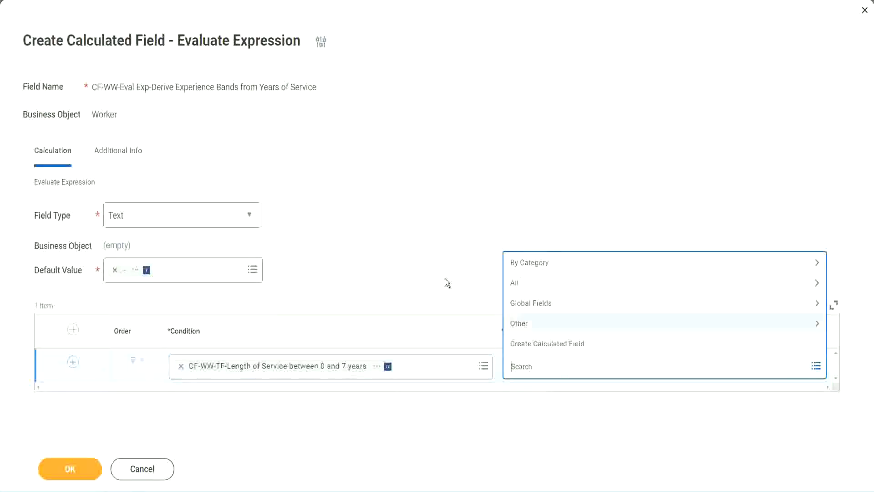
click(441, 265)
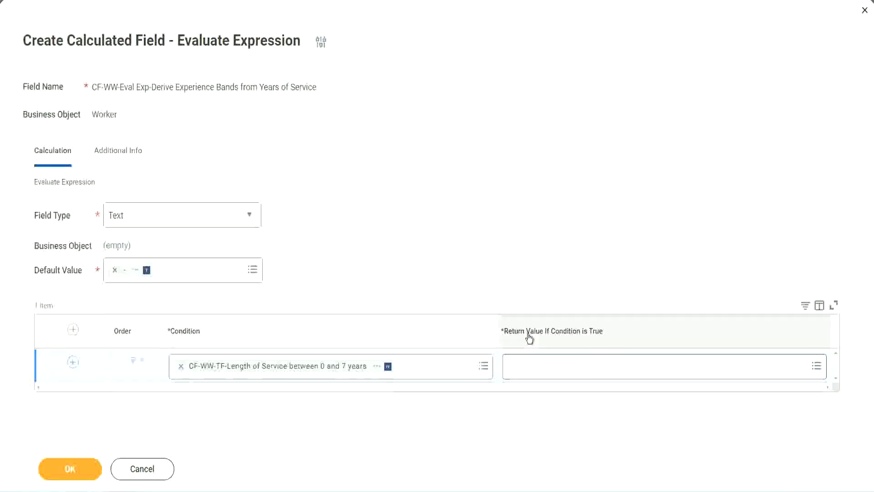
Start a new calculated field for the first row's return value and name it CF-WW-TC-Amateur
click(567, 369)
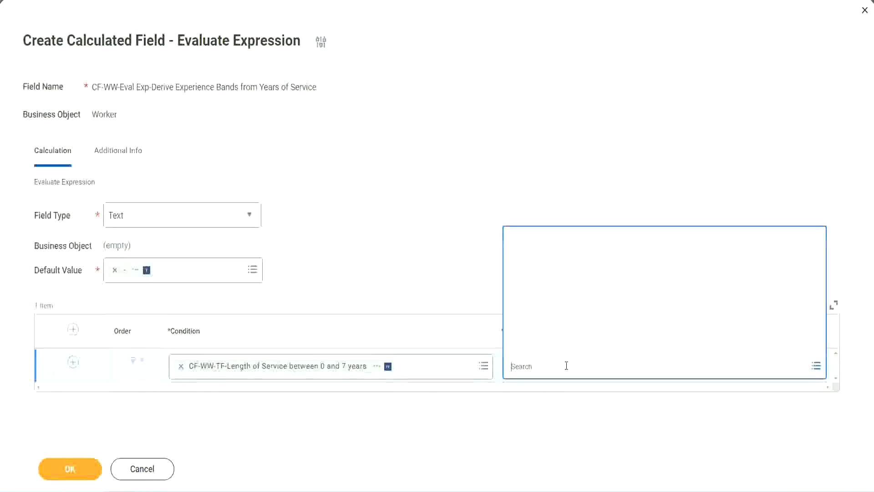
click(561, 345)
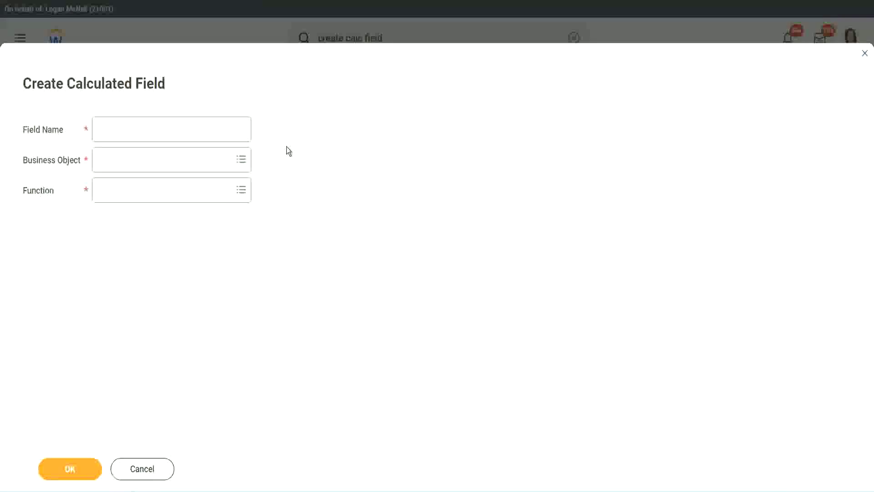
click(108, 130)
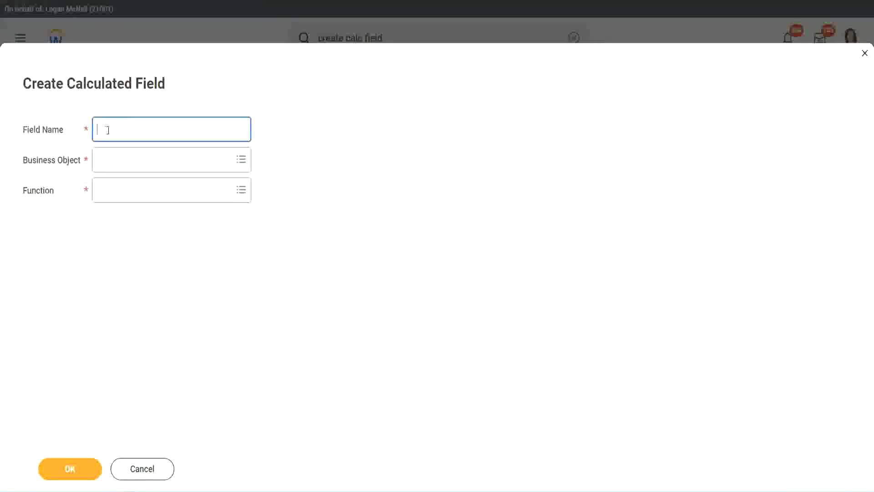
text(CFTC Amateur)
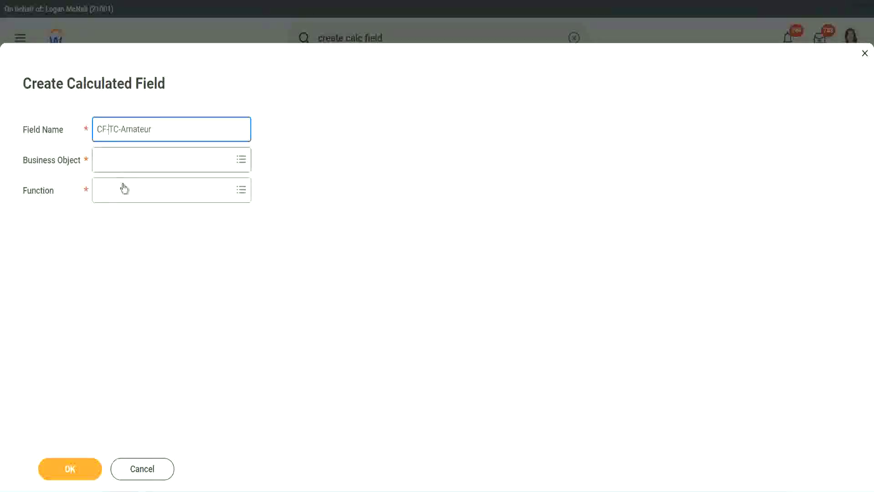
text(WW-)
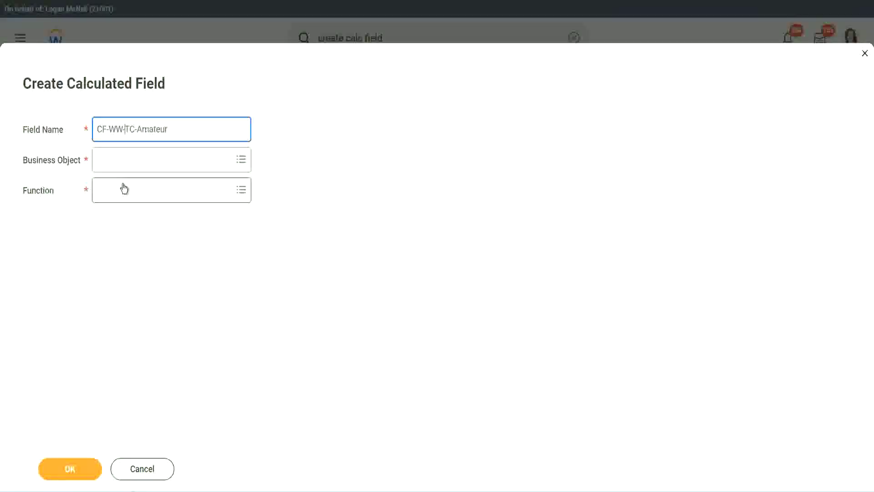
Set the new calculated field's business object to Global
click(123, 162)
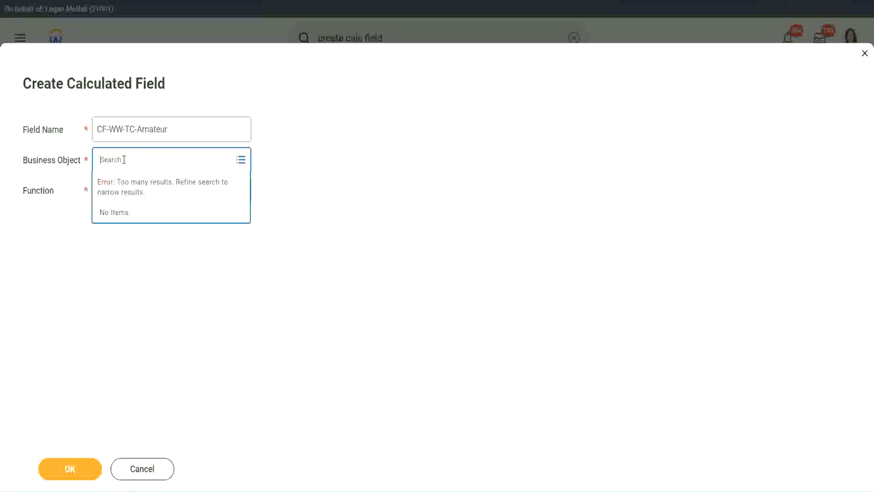
text(worker)
key(BackSpace)
key(BackSpace)
key(BackSpace)
key(BackSpace)
key(BackSpace)
key(BackSpace)
text(global)
key(Return)
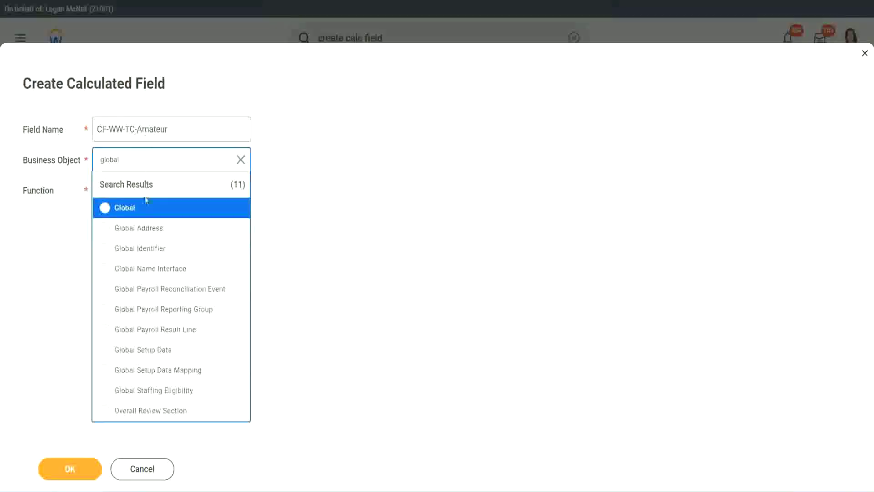
click(136, 212)
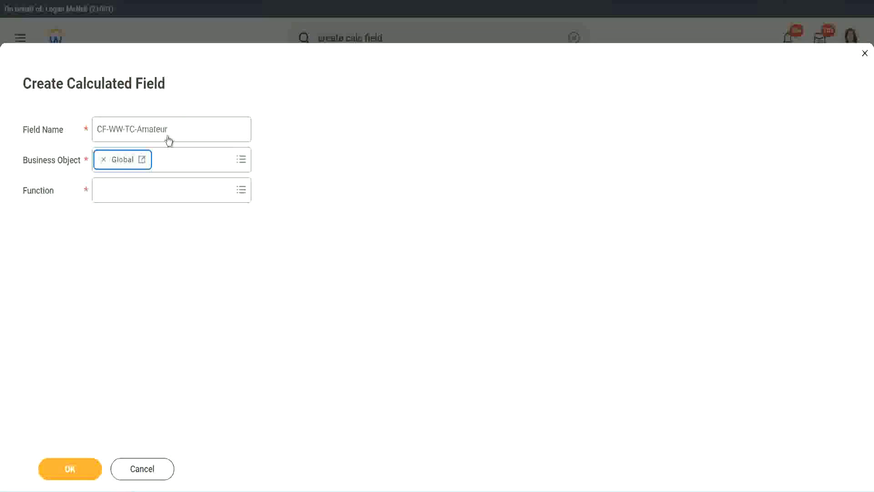
triple_click(226, 123)
click(195, 129)
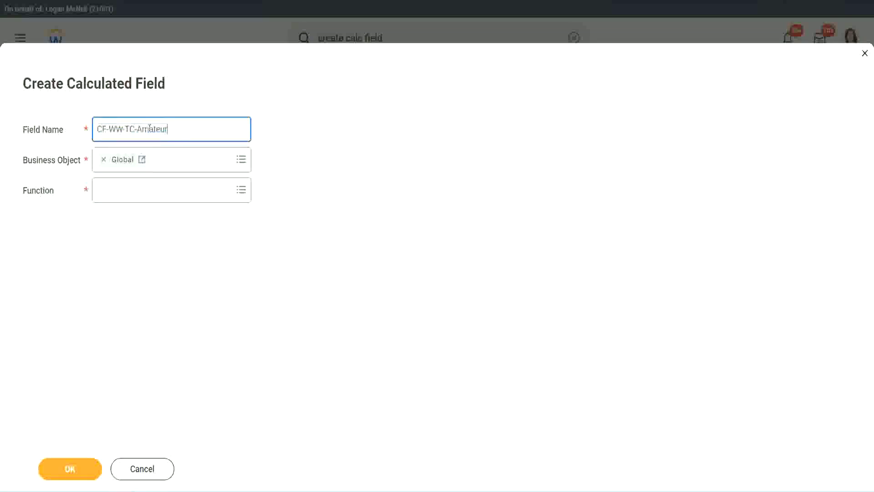
double_click(153, 129)
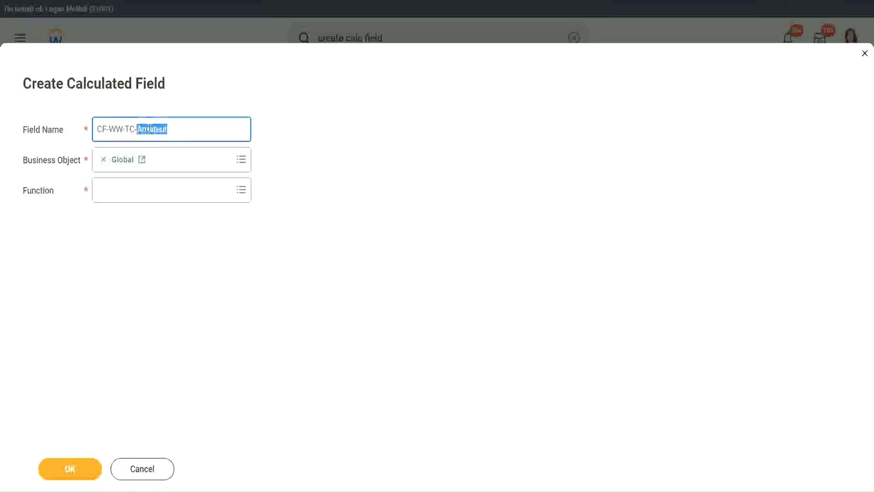
click(181, 127)
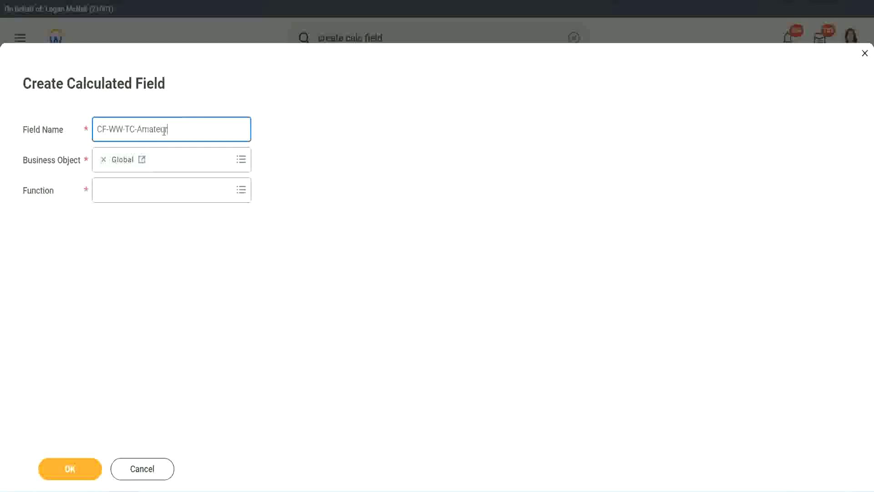
double_click(163, 131)
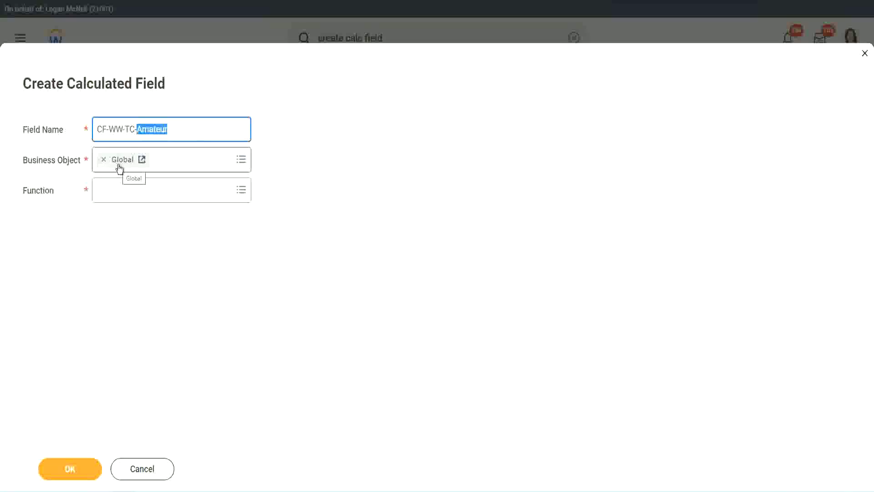
Choose Text Constant as the function of the CF-WW-TC-Amateur field and proceed to its definition
click(121, 190)
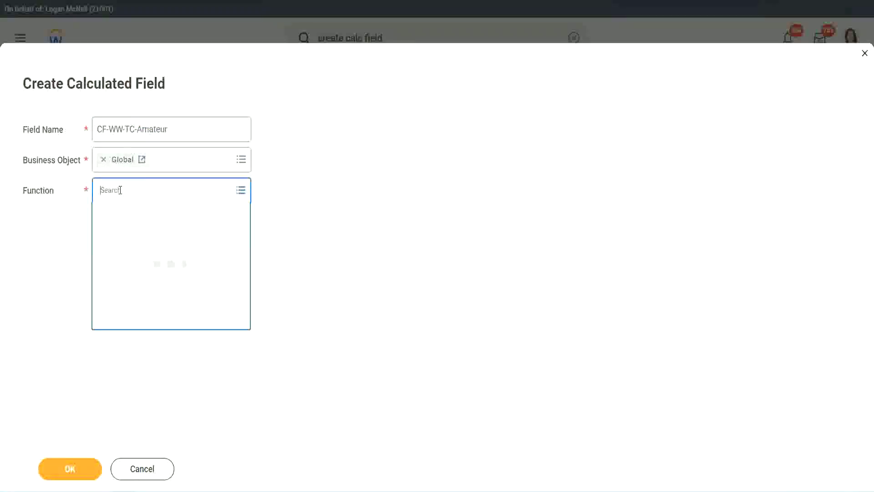
text(text const)
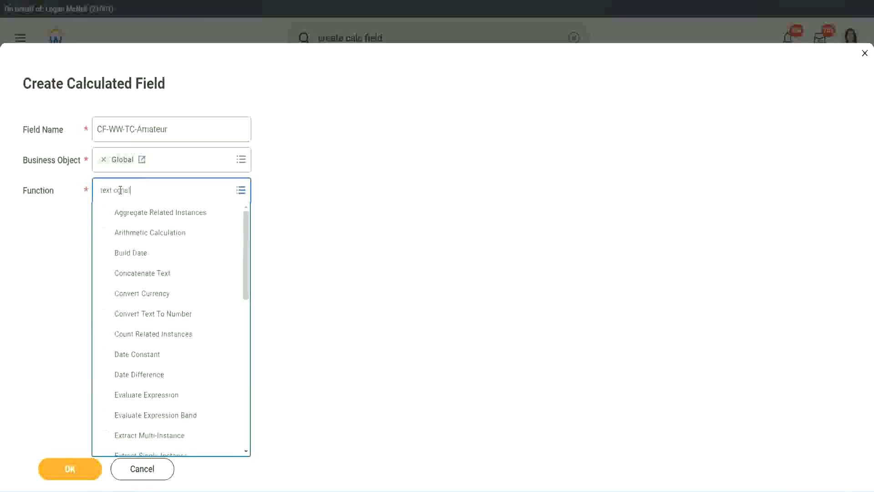
key(Return)
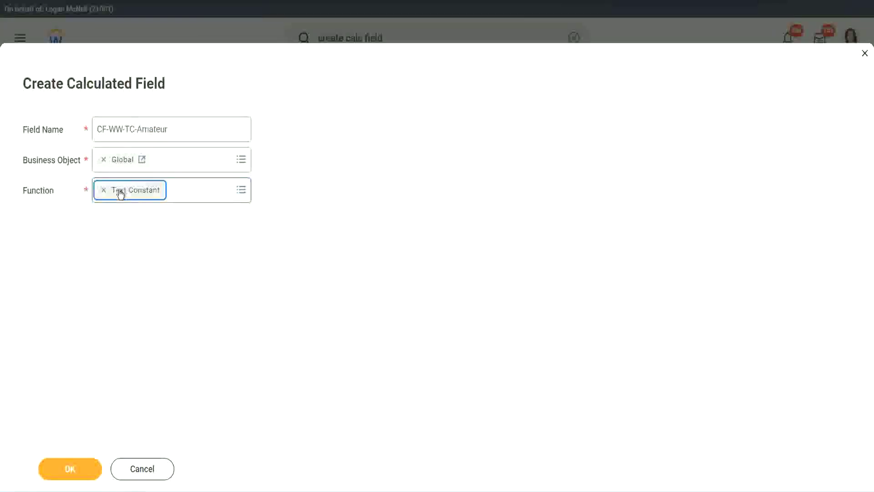
click(73, 476)
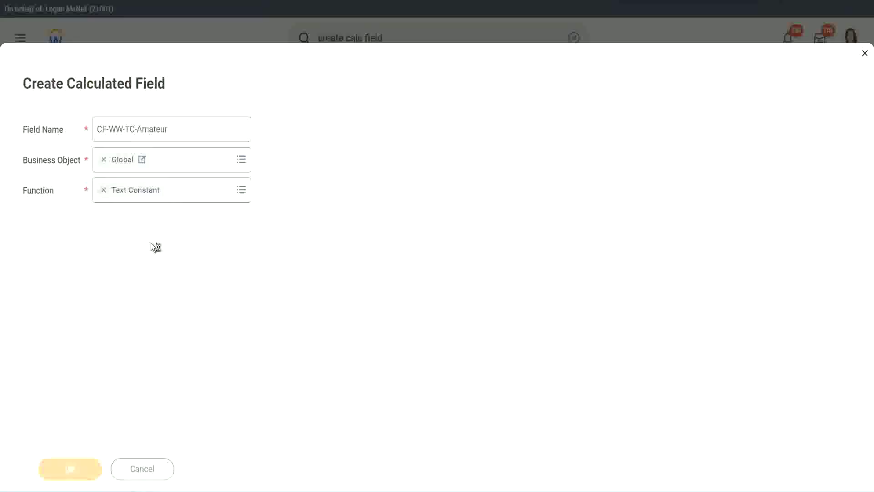
Enter Amateur as the text constant and save the field as the first row's return value
click(146, 258)
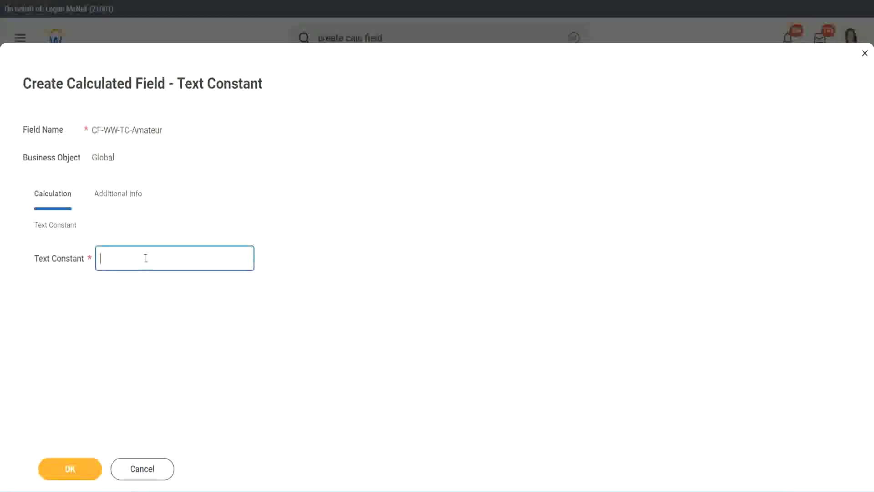
text(Amateur)
click(69, 469)
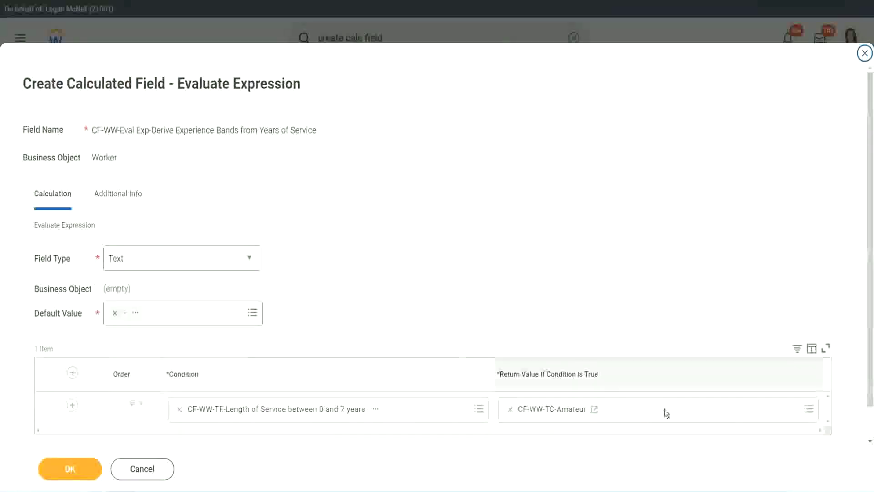
Copy the name of the first row's return value and add three empty condition rows below it
right_click(542, 411)
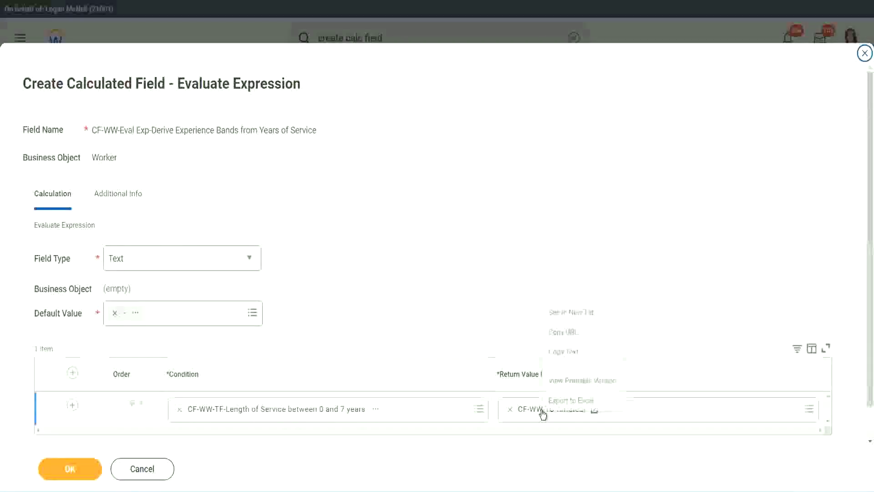
click(572, 352)
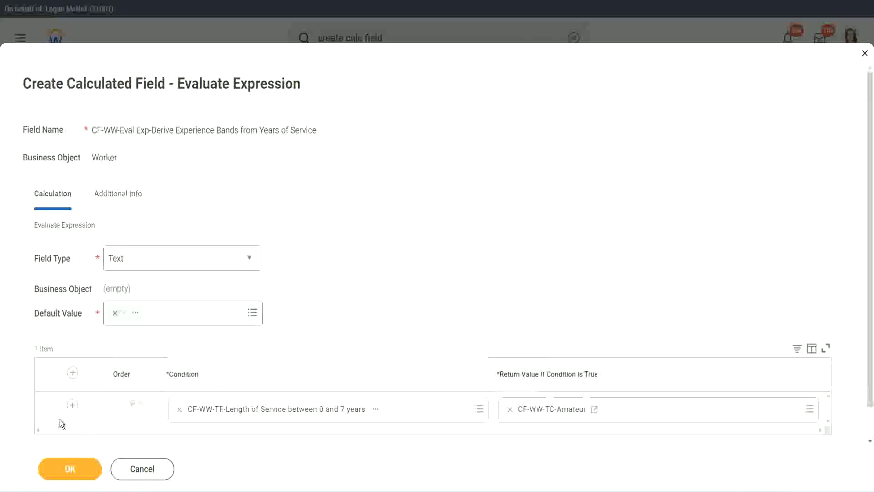
click(72, 405)
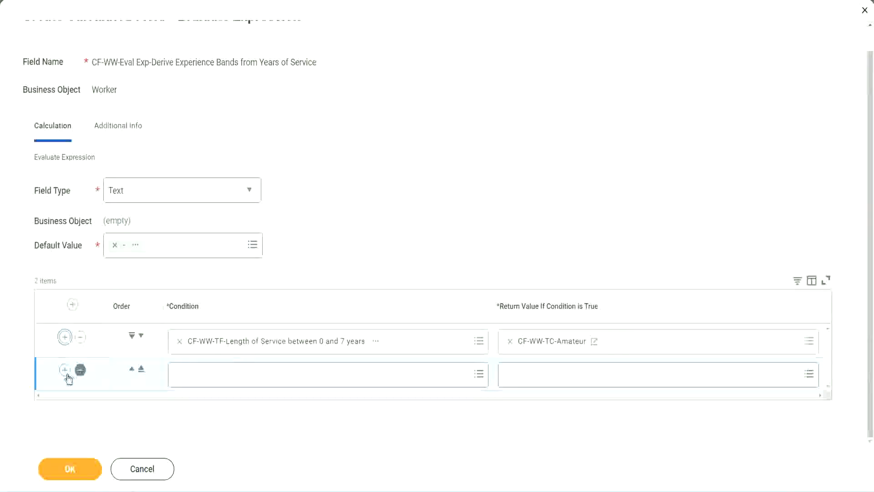
click(65, 369)
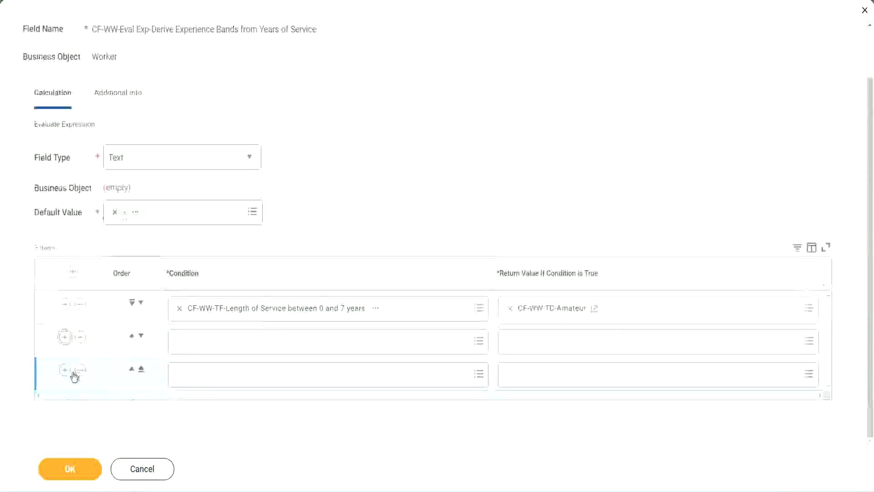
Set the second row's condition to CF-WW-TF-Length of Service between 8 and 15 years
click(215, 341)
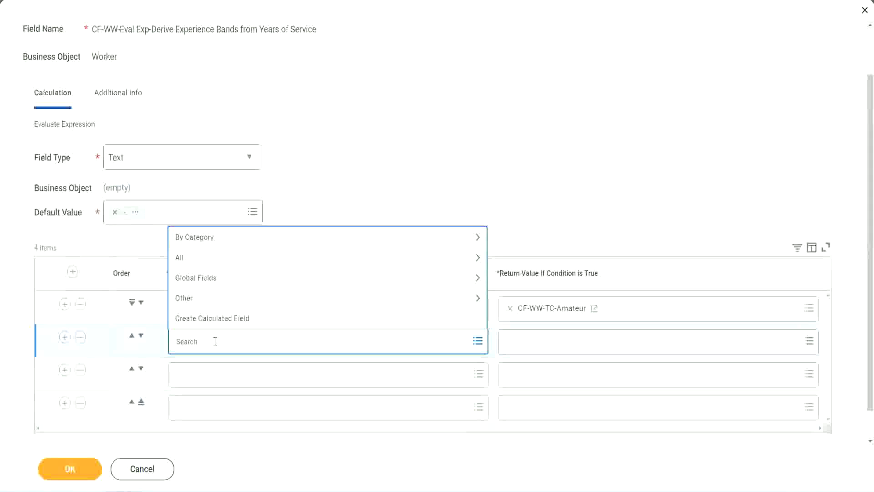
text(cf-ww)
text(-tc)
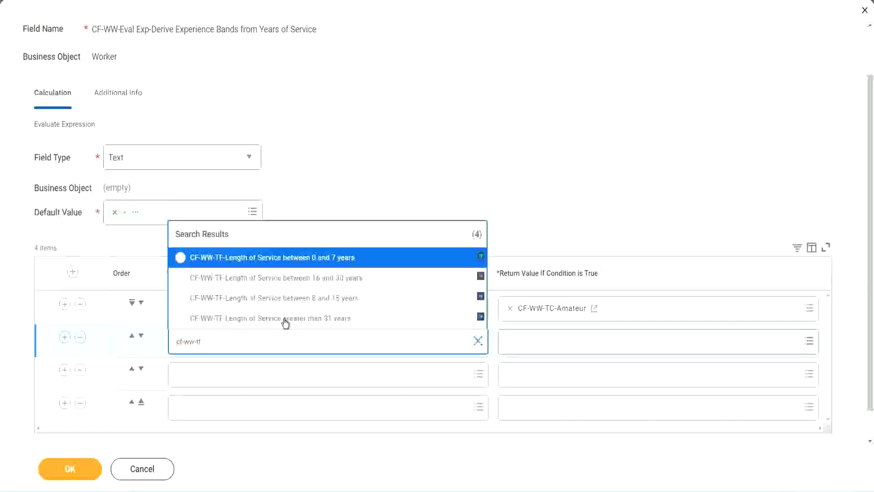
click(337, 299)
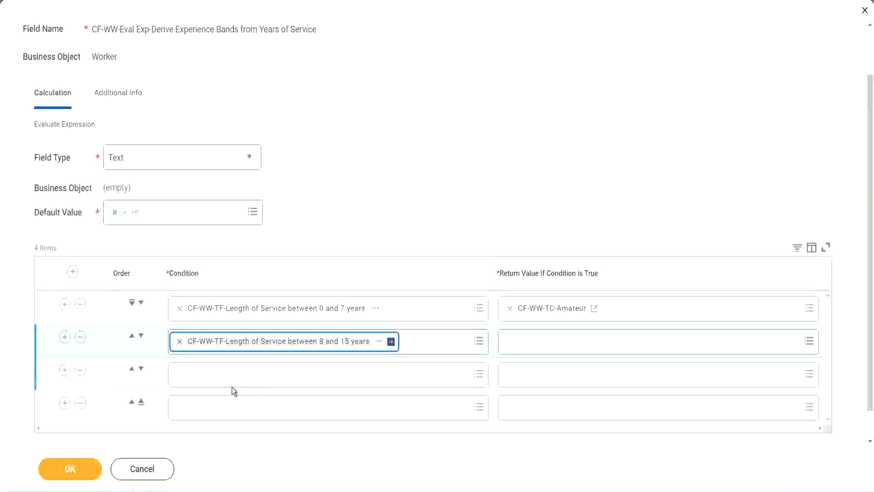
Set the third row's condition to CF-WW-TF-Length of Service between 16 and 30 years
click(220, 373)
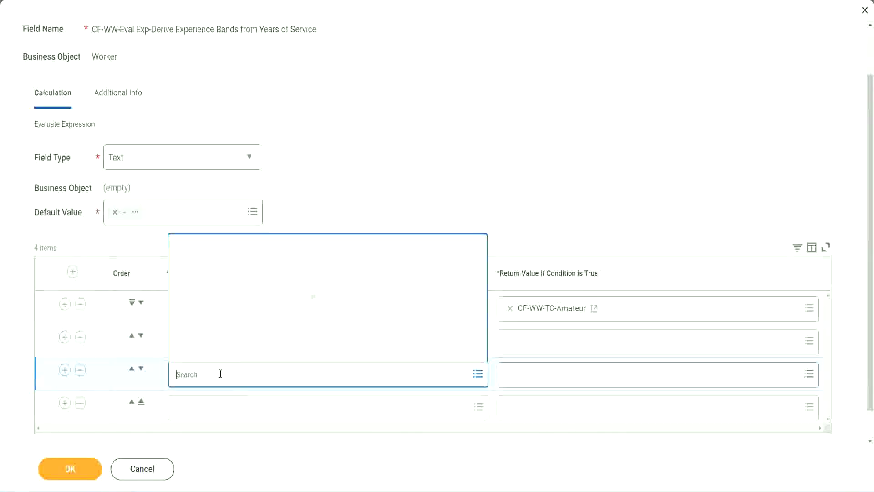
text(cf-ww)
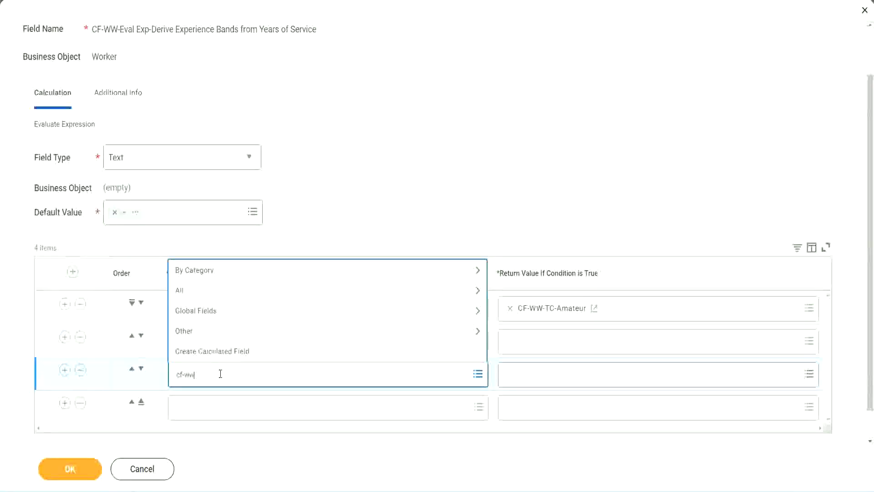
text(-tf)
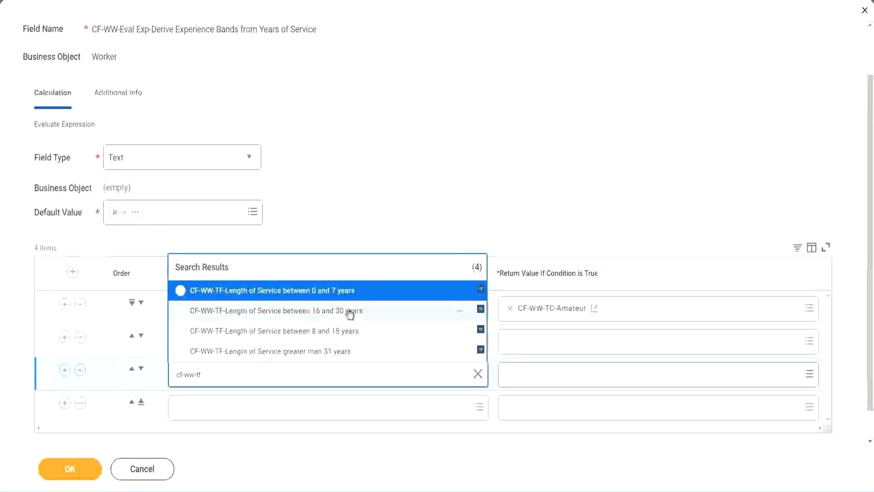
click(351, 314)
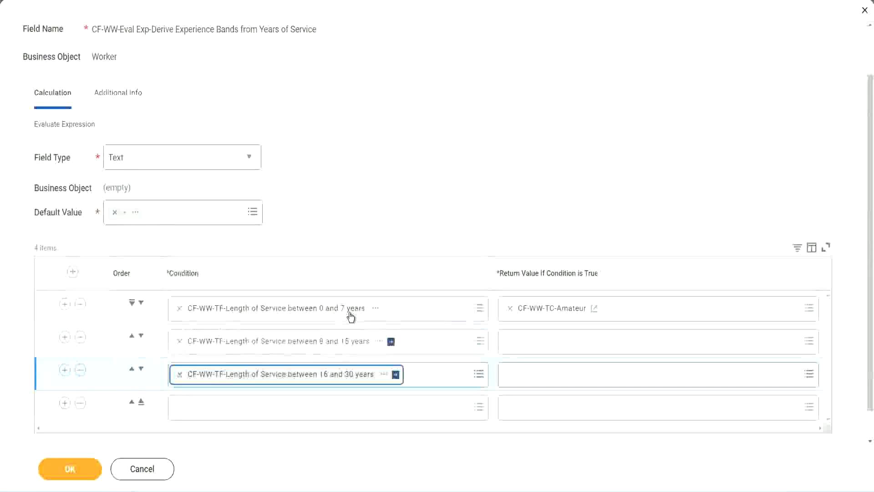
Set the fourth row's condition to CF-WW-TF-Length of Service greater than 31 years
click(208, 412)
text(c)
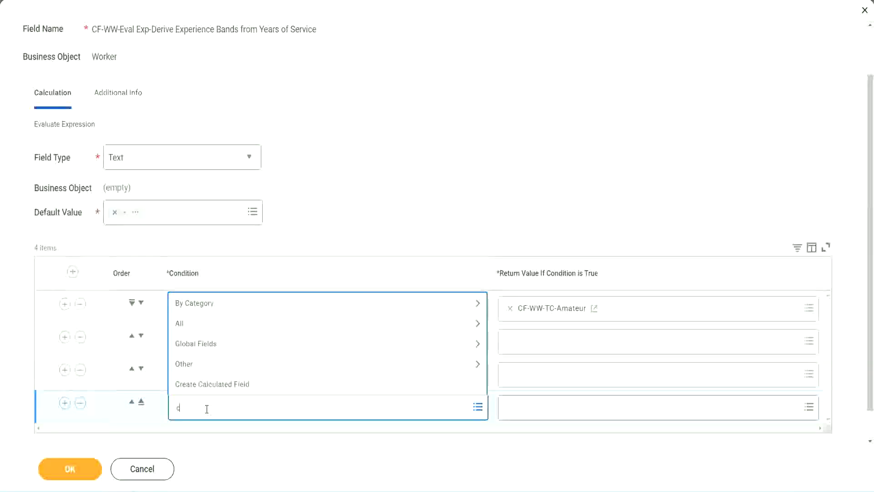
text(f-ww)
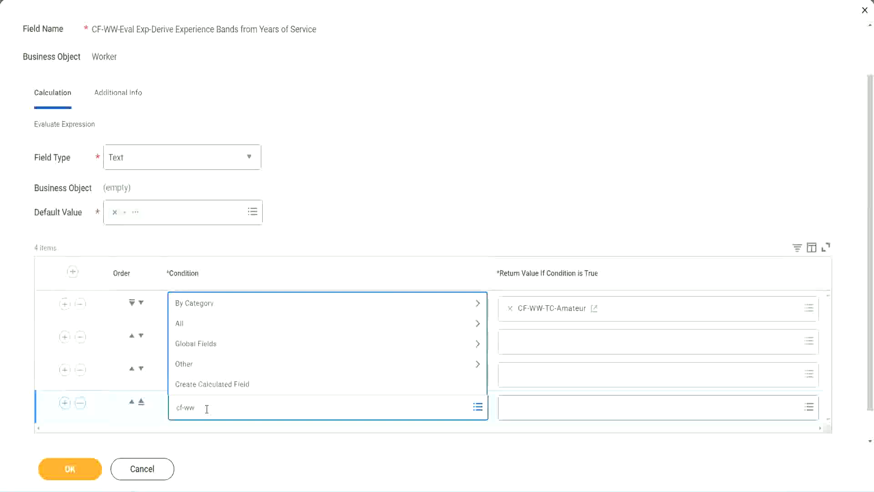
text( tf 31)
key(Return)
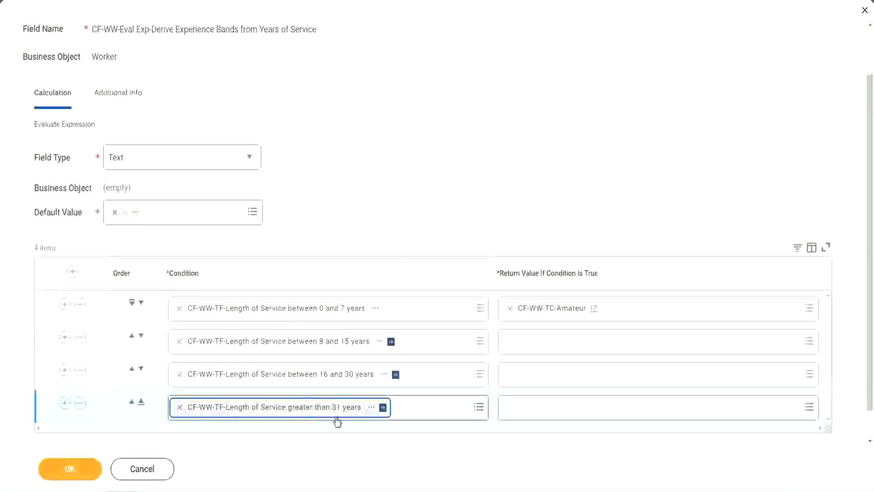
click(392, 188)
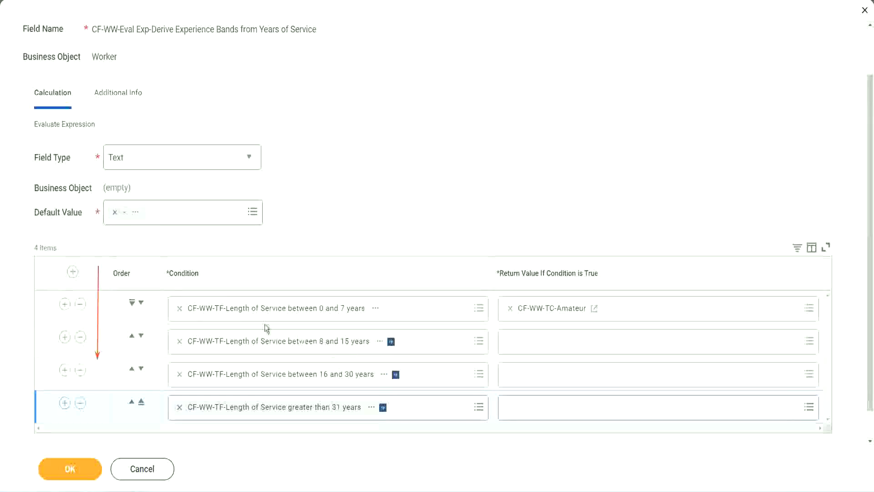
Try placing the 8 to 15 years condition ahead of the 0 to 7 years condition in the evaluation order
click(132, 338)
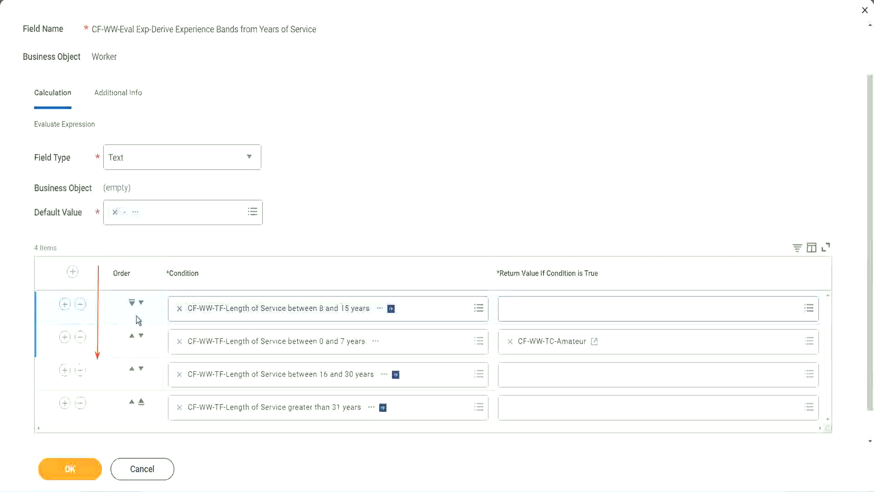
click(141, 303)
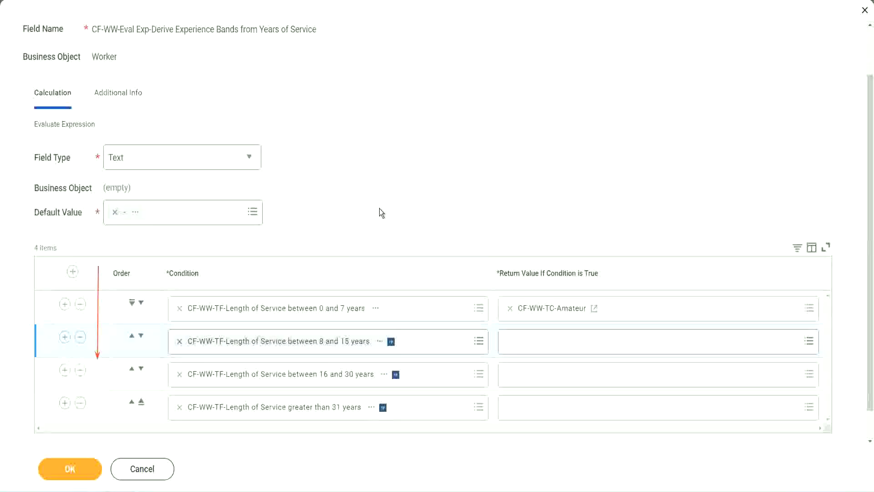
click(131, 337)
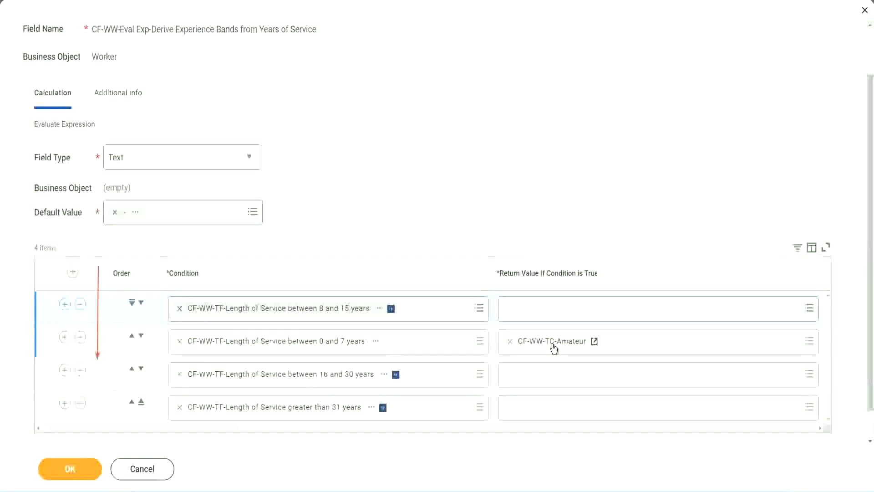
Copy the name CF-WW-TC-Amateur and start creating a calculated field for the 8 to 15 years row's return value
right_click(553, 348)
click(577, 392)
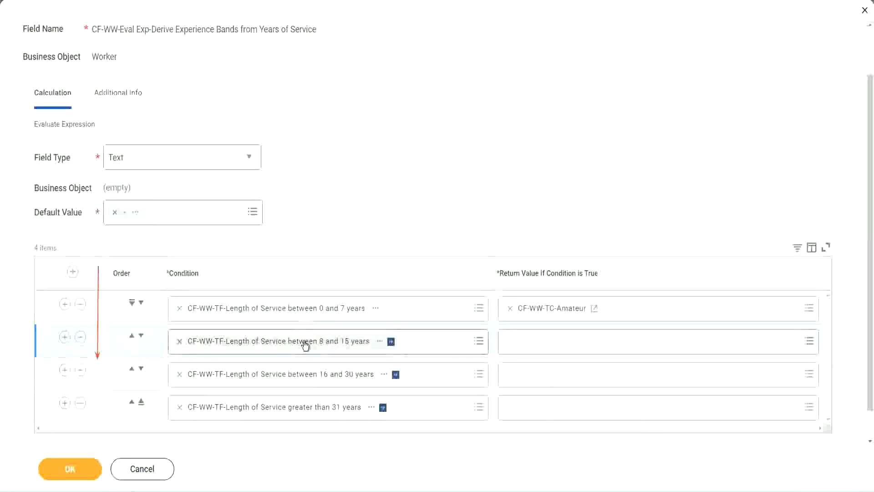
click(512, 342)
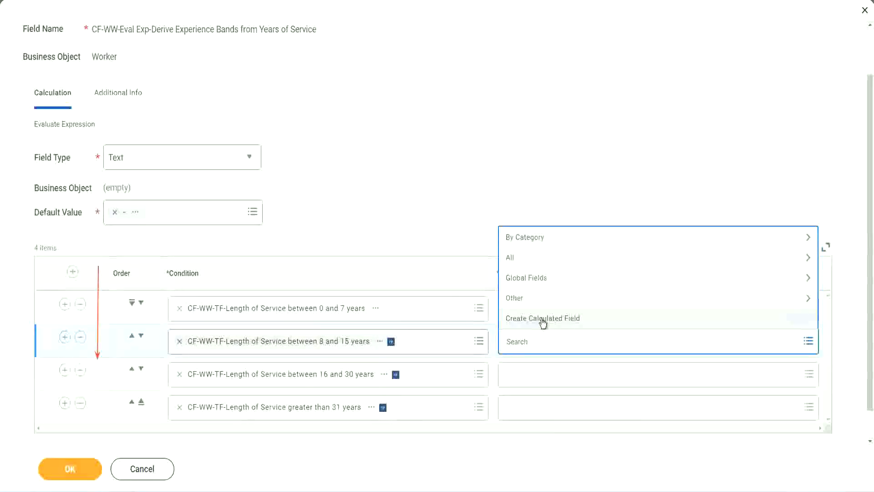
click(542, 319)
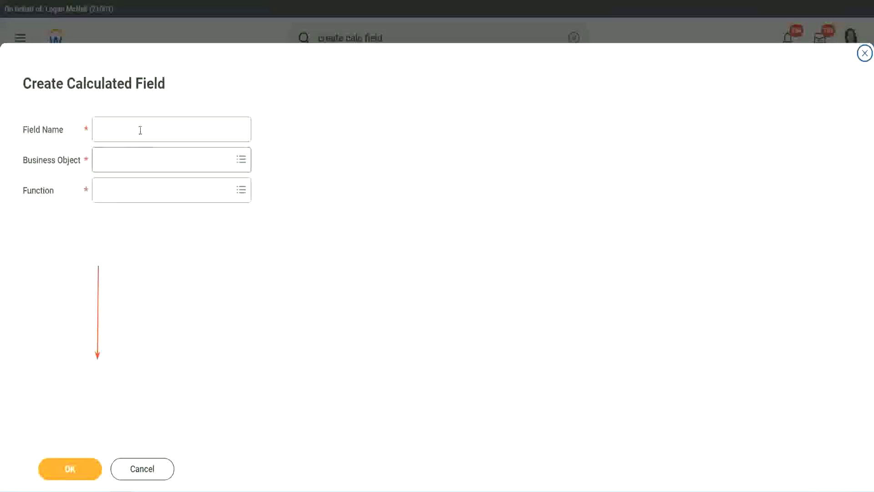
Name the field CF-WW-TC-Experienced, set it to the Global business object with the Text Constant function, and proceed to its definition
click(139, 129)
key(ctrl+v)
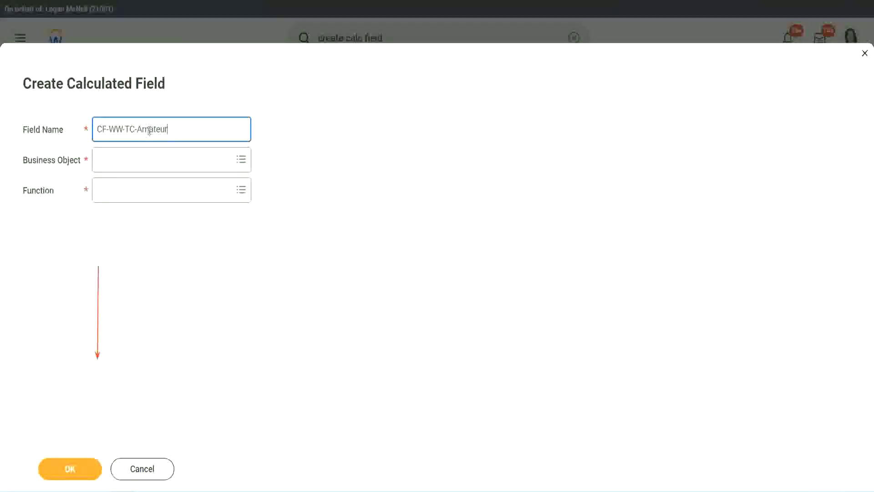
double_click(149, 131)
text(Experienced)
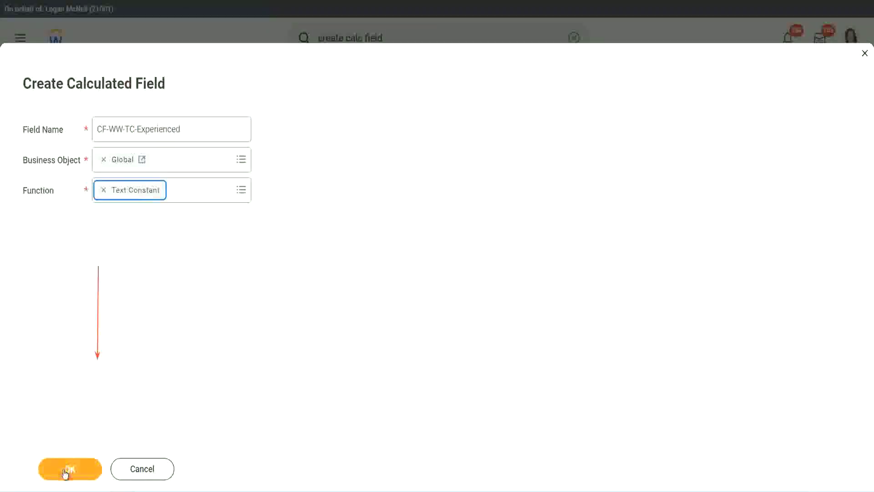
click(68, 469)
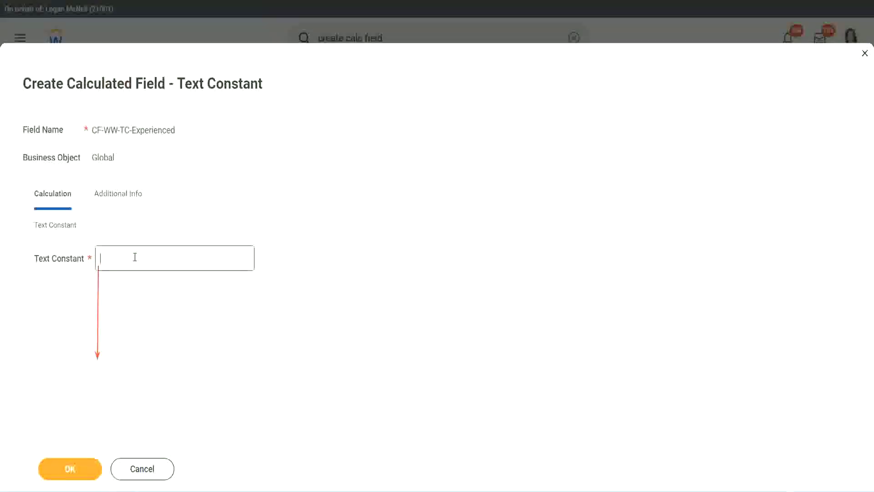
Enter Experienced as the text constant and save the field as the second row's return value
click(132, 258)
text(Experienced)
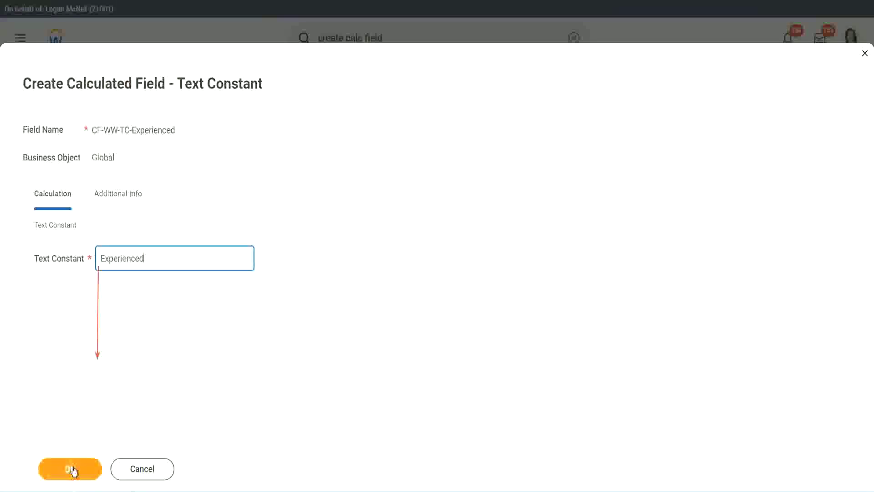
click(72, 469)
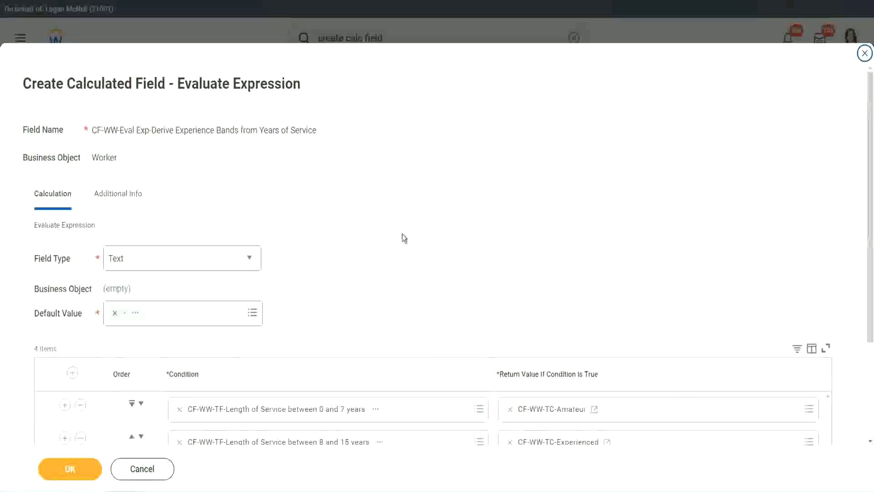
Start a new calculated field for the 16 to 30 years row's return value, using CF-WW-TC-Amateur as the base name
scroll(403, 233, down, 2)
click(545, 344)
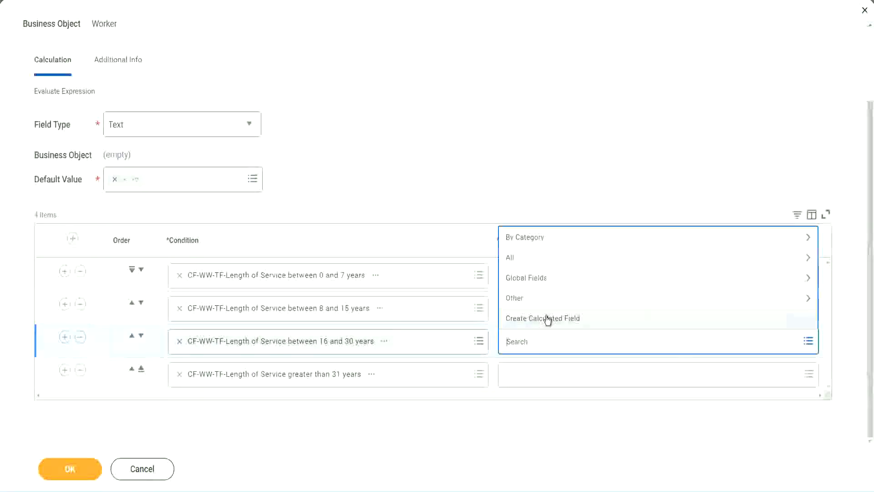
key(Escape)
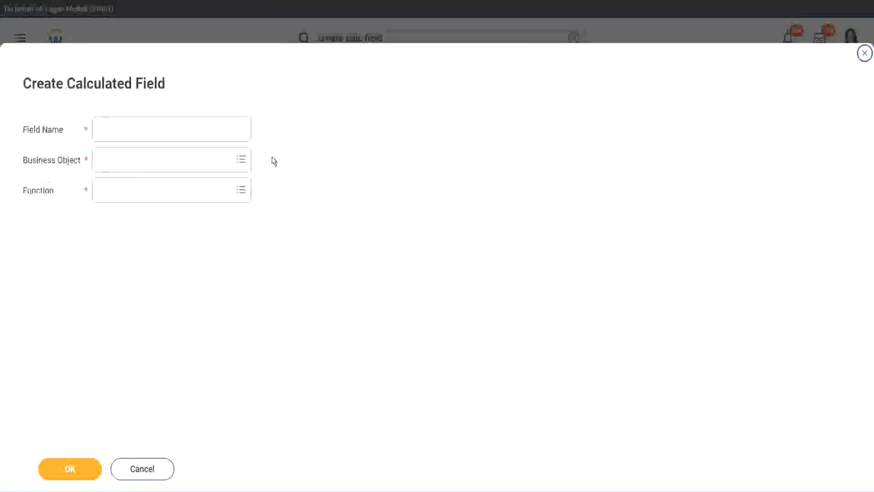
click(185, 129)
text(CF-WW-TC-Amount)
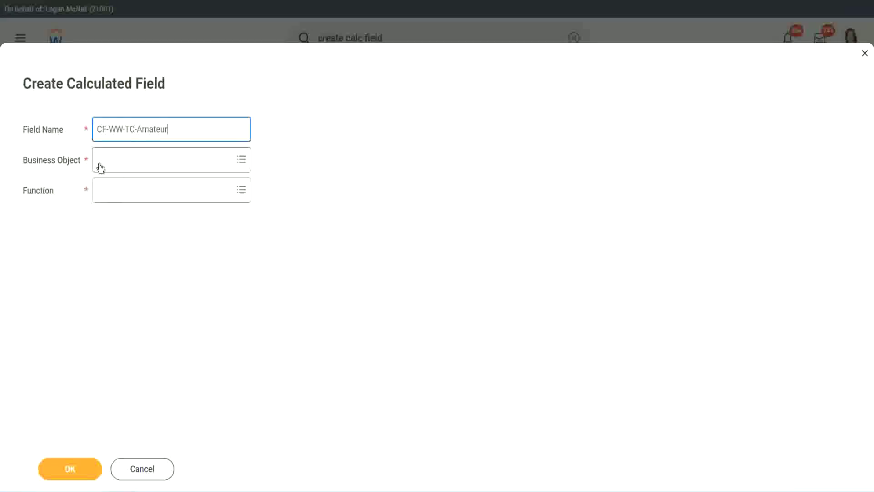
Set the business object of the third row's new calculated field to Global
click(100, 160)
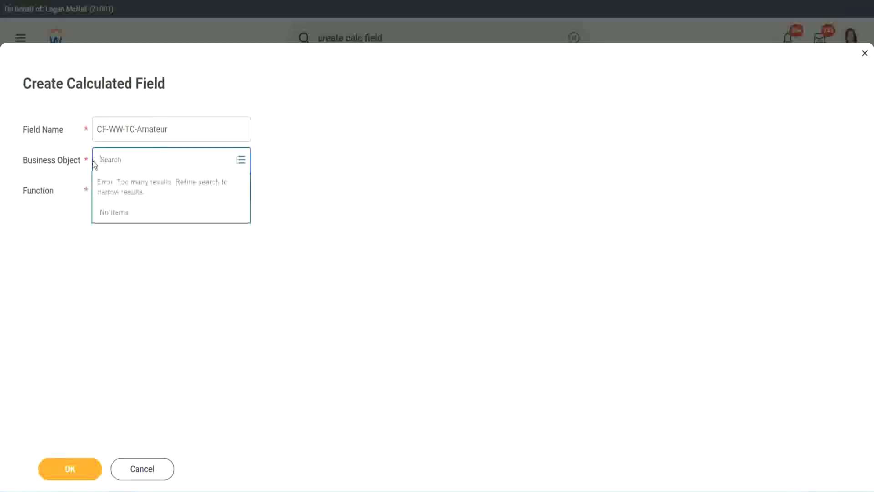
text(global)
key(Return)
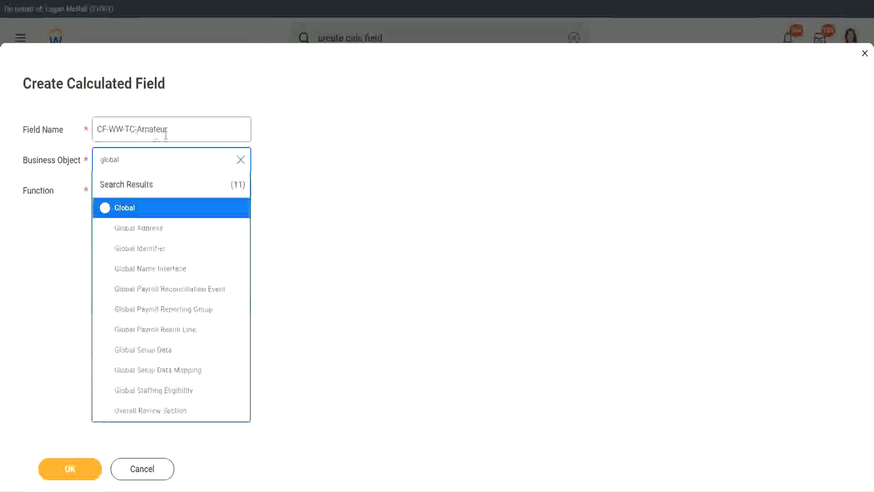
click(123, 209)
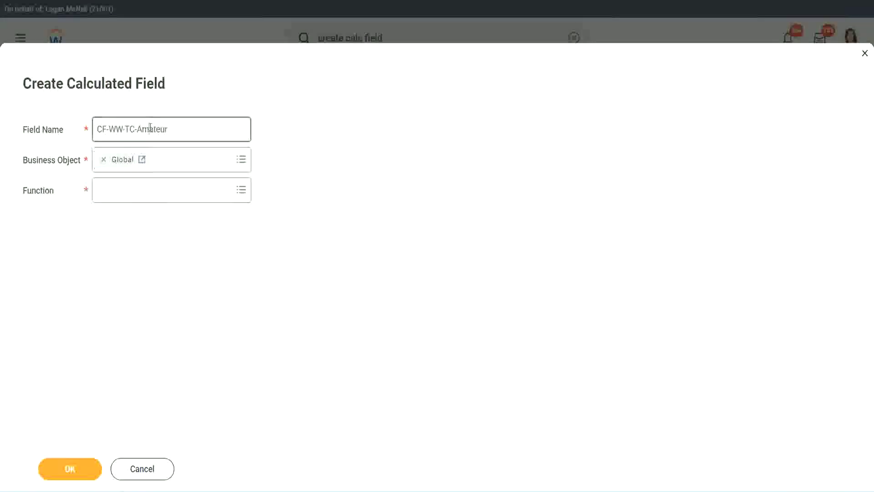
Rename the field to CF-WW-TC-Senior, choose Text Constant as its function, and proceed to its definition
double_click(160, 129)
text(Senior)
click(139, 199)
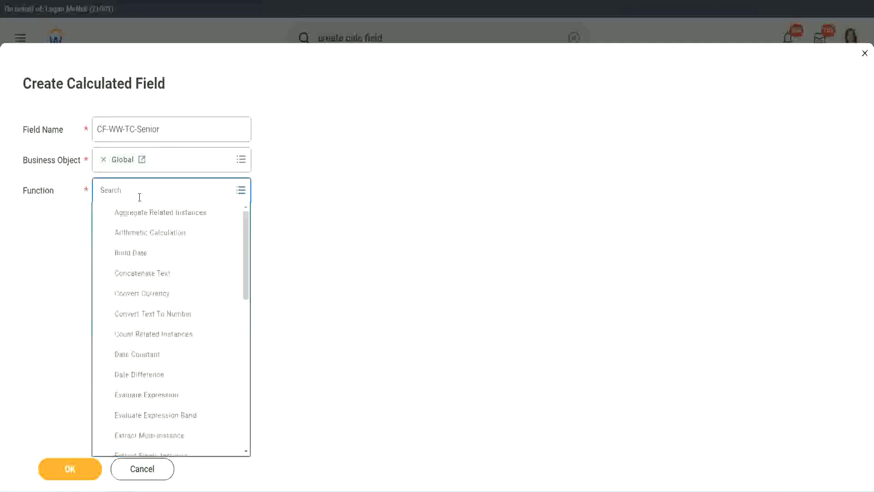
text(tc)
key(Return)
click(138, 237)
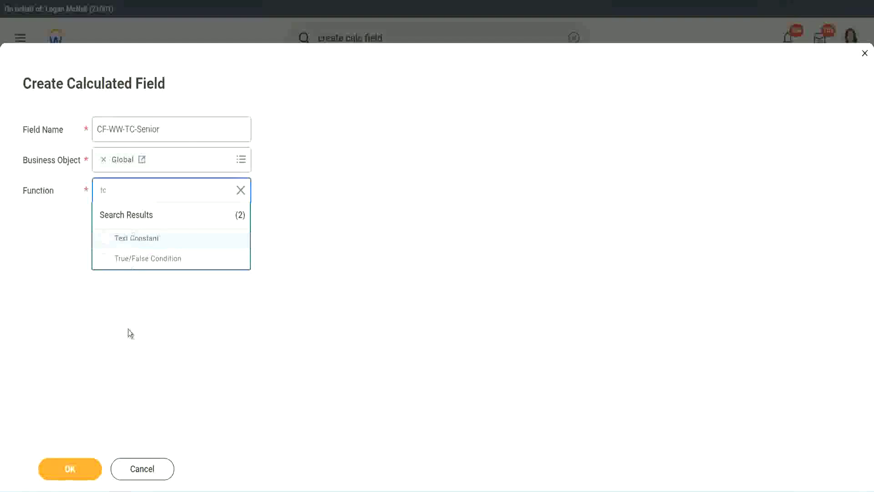
click(75, 471)
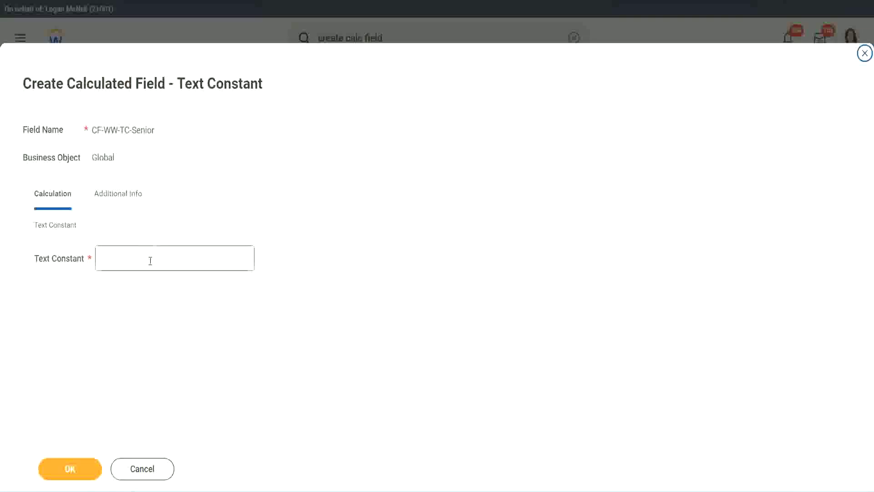
Enter Senior as the text constant and save the field as the third row's return value
click(147, 256)
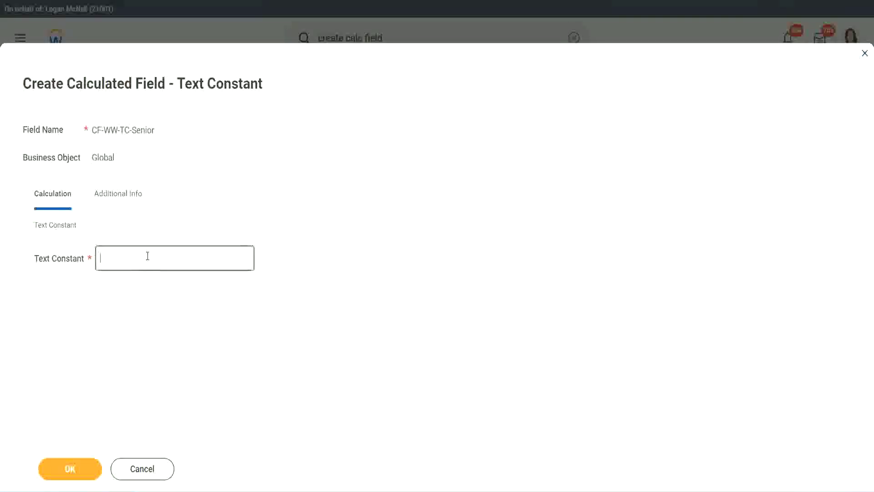
text(Senior)
click(86, 476)
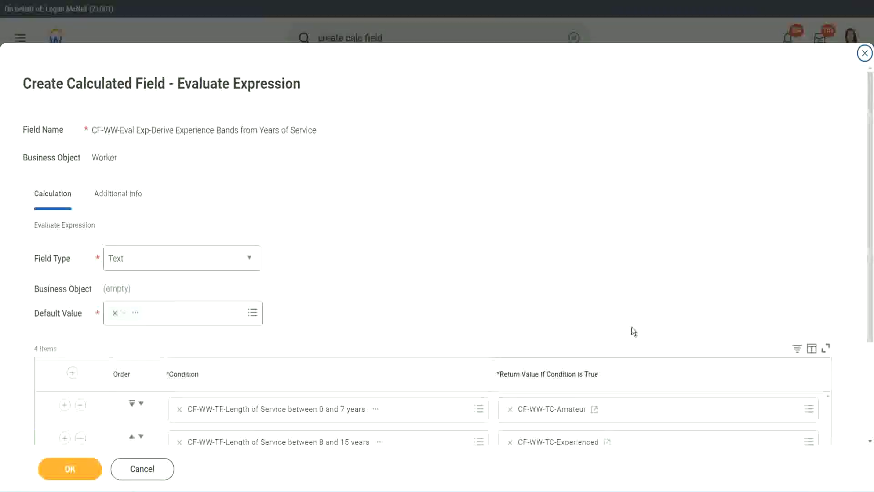
Copy the CF-WW-TC-Senior field name and start a new calculated field for the return value of the greater than 31 years row
scroll(615, 364, down, 3)
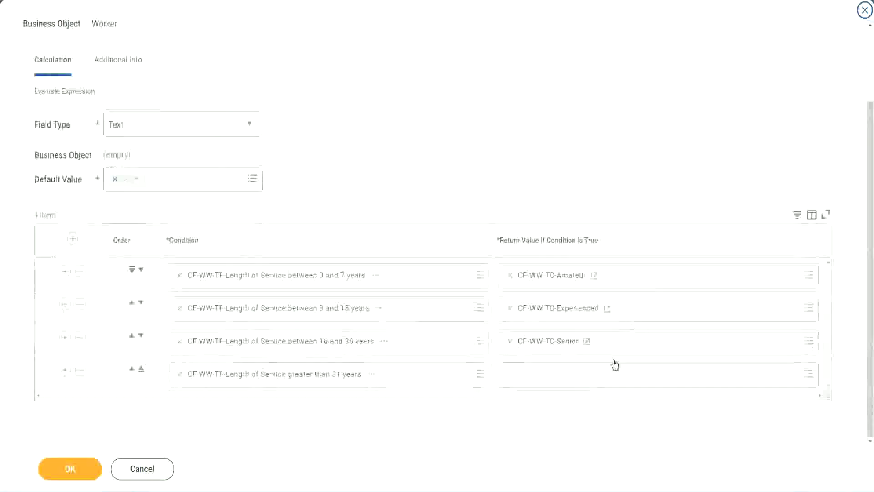
right_click(531, 343)
click(552, 393)
click(532, 380)
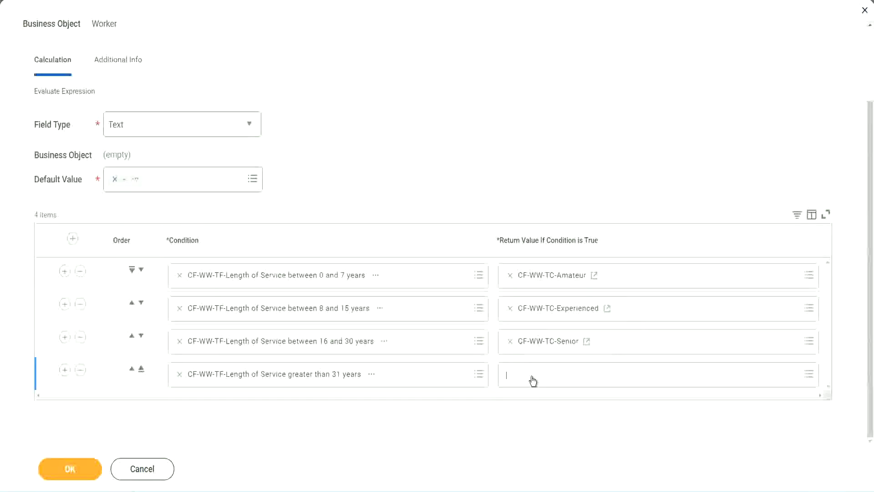
click(540, 355)
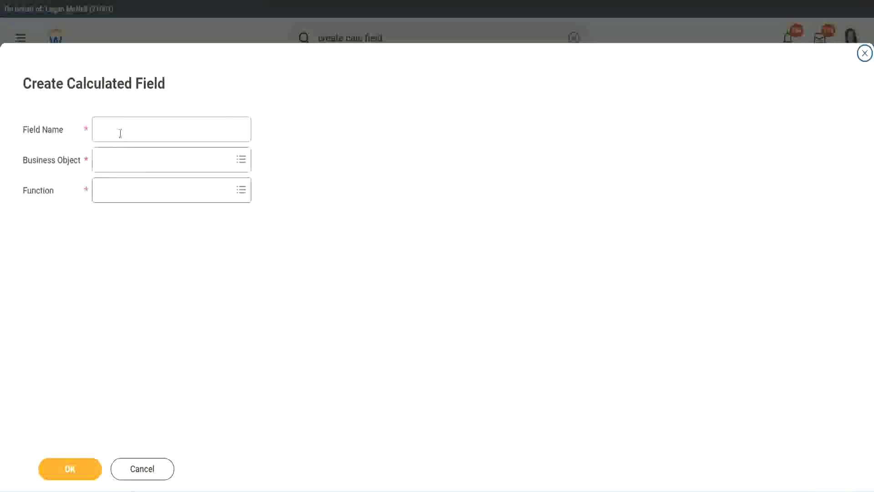
Name the new calculated field CF-WW-TC-Legend, using the copied Senior field name as the base
click(121, 132)
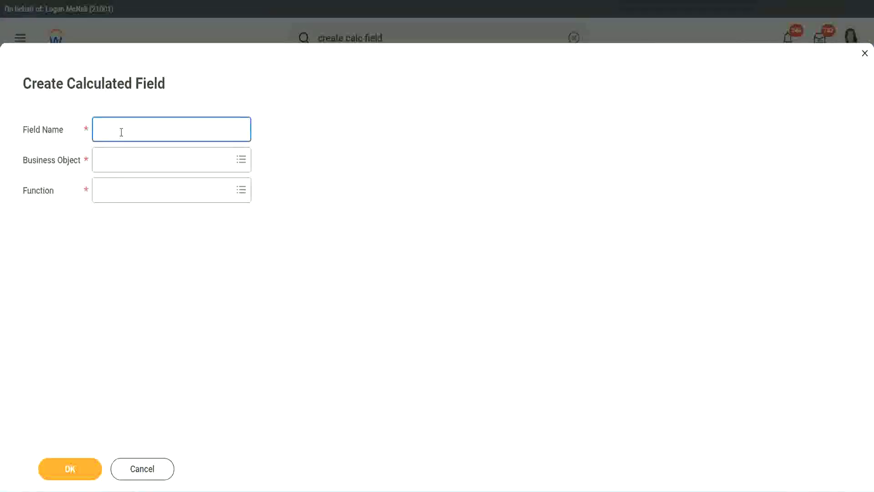
key(ctrl+v)
double_click(157, 130)
text(Le)
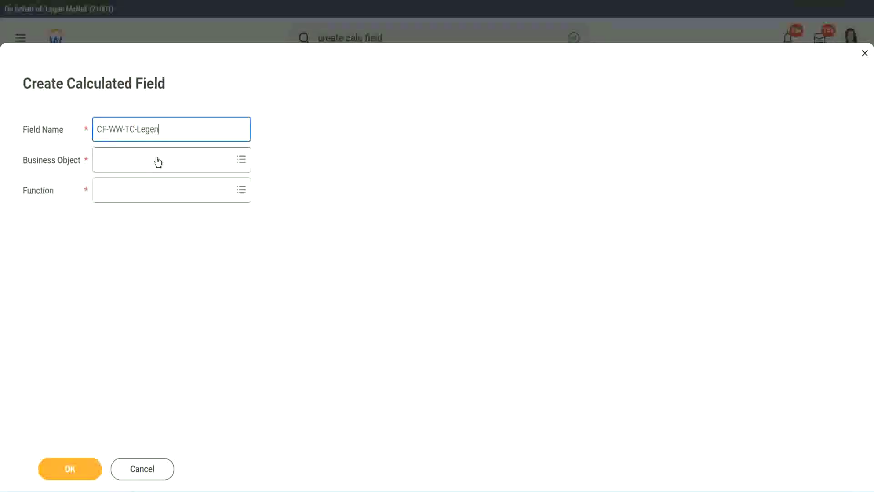
Set the Legend field's business object to Global and its function to Text Constant, and proceed to its definition
click(123, 165)
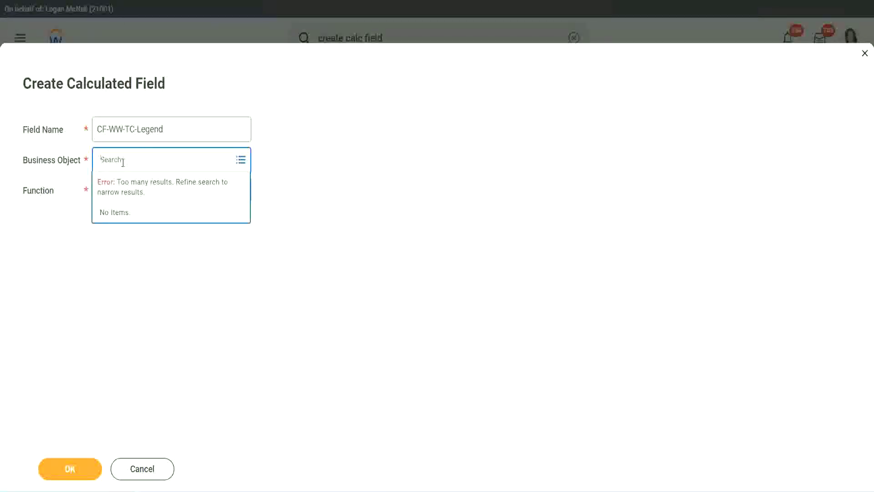
text(Glo)
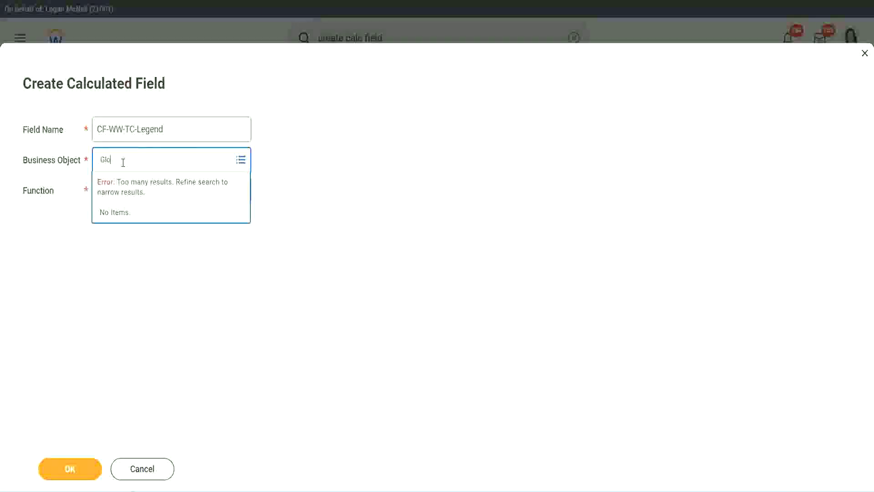
text(bal)
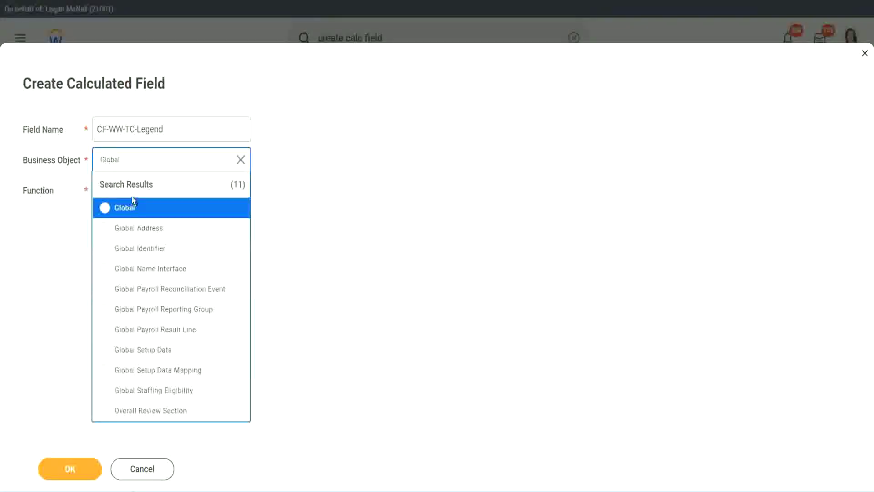
click(129, 208)
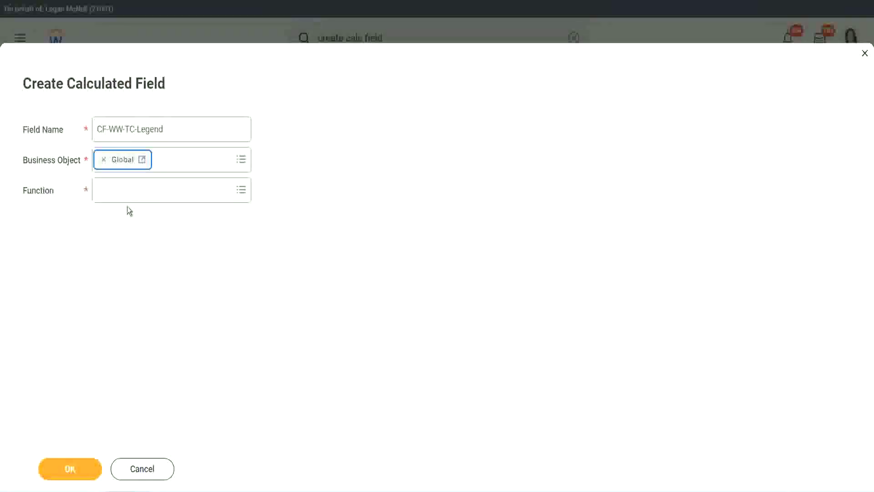
click(126, 189)
text(tc)
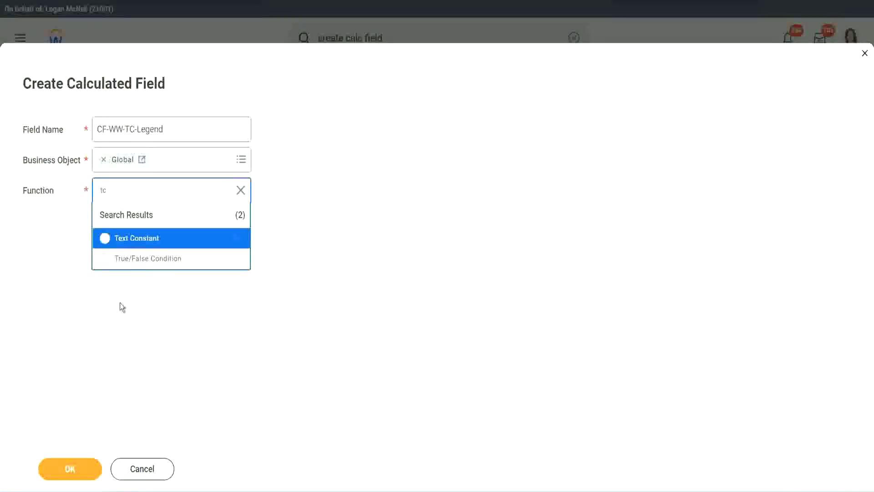
click(168, 239)
click(66, 470)
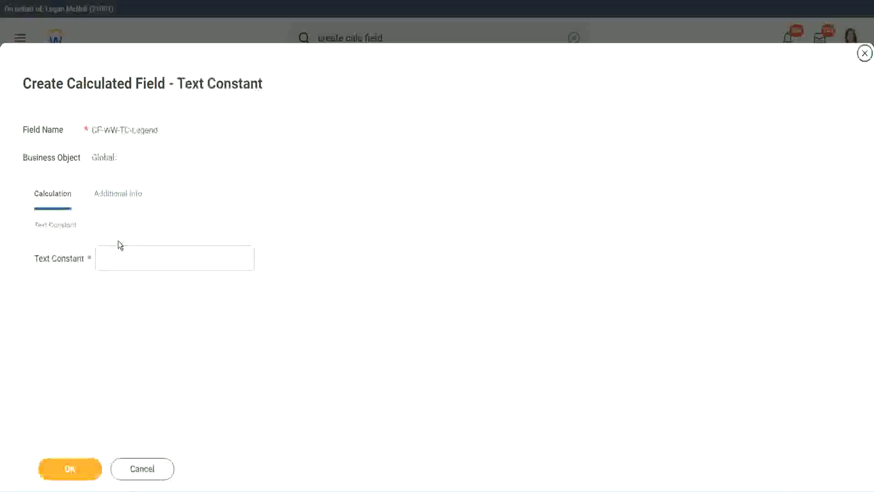
Enter Legend as the text constant and save the field as the fourth row's return value
click(113, 259)
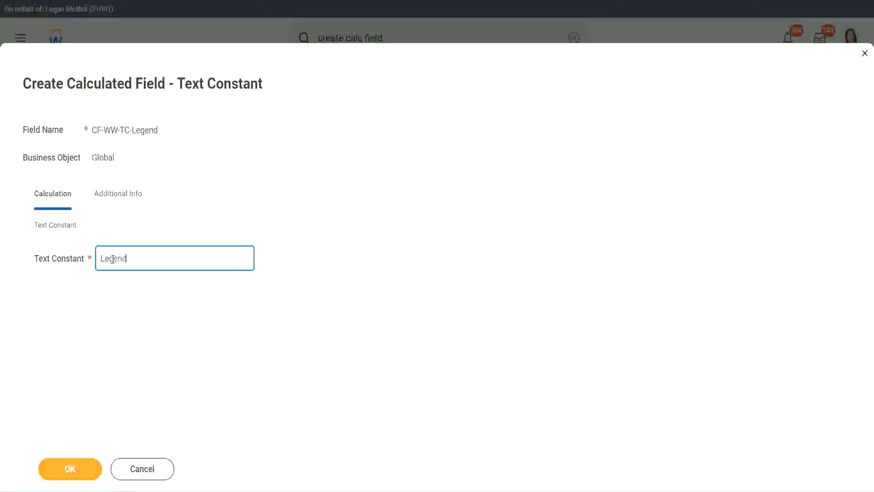
click(73, 469)
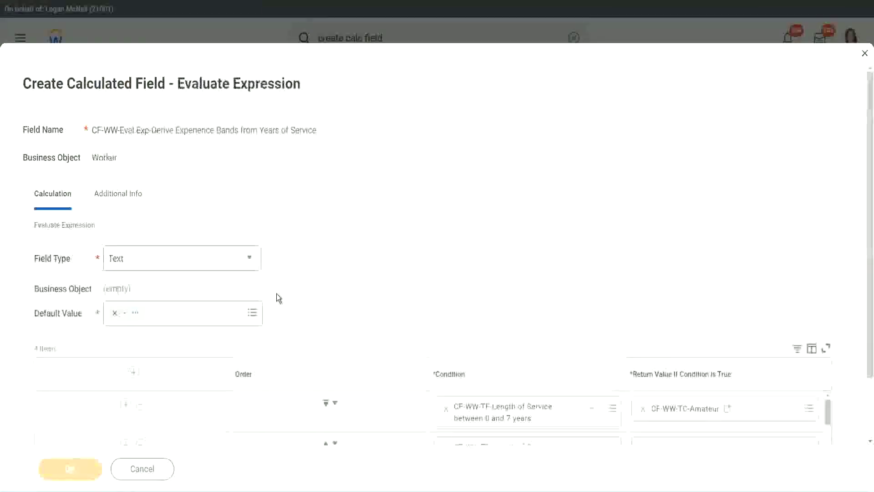
Review the four condition and return value rows, and save the Evaluate Expression calculated field
scroll(462, 241, down, 3)
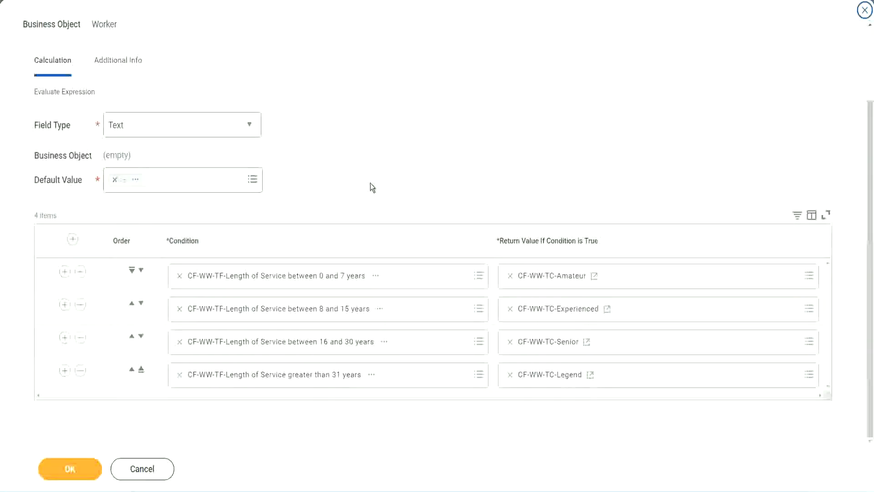
scroll(370, 182, up, 2)
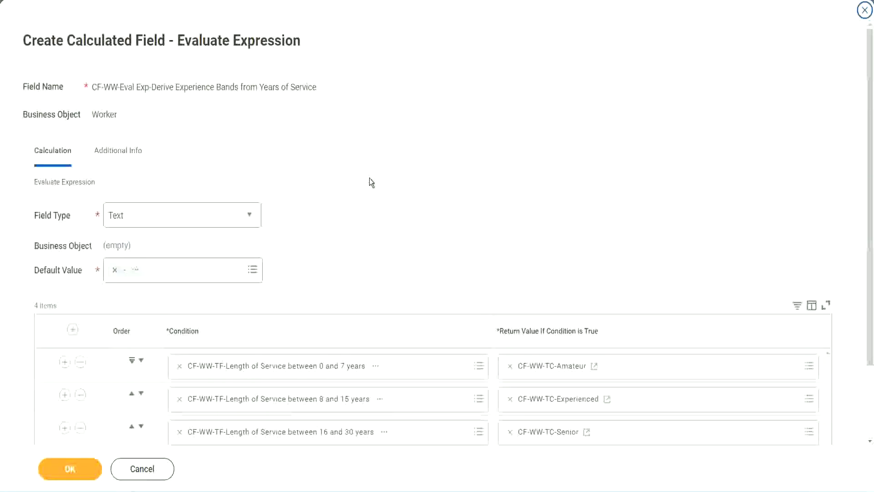
scroll(370, 179, down, 2)
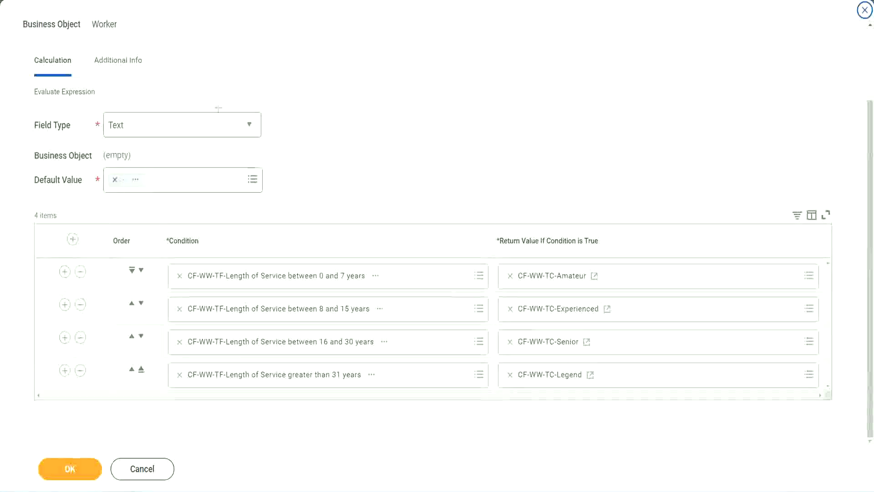
drag(560, 129, 567, 210)
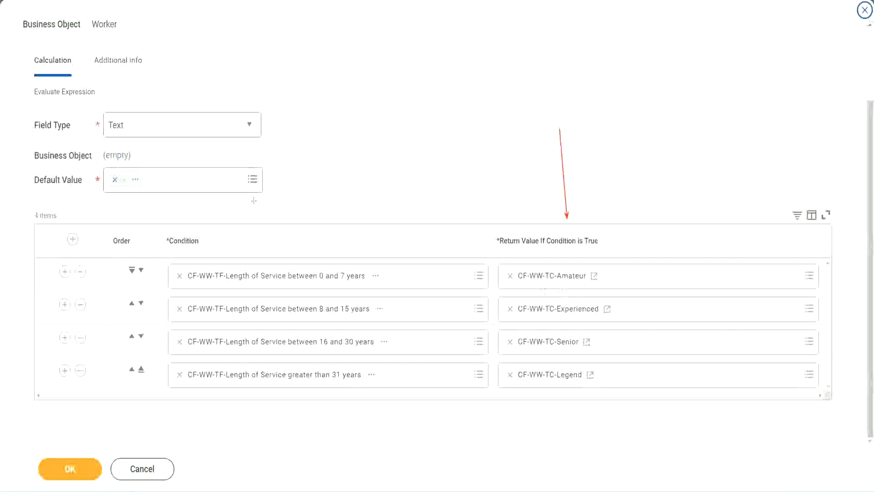
drag(108, 78, 112, 109)
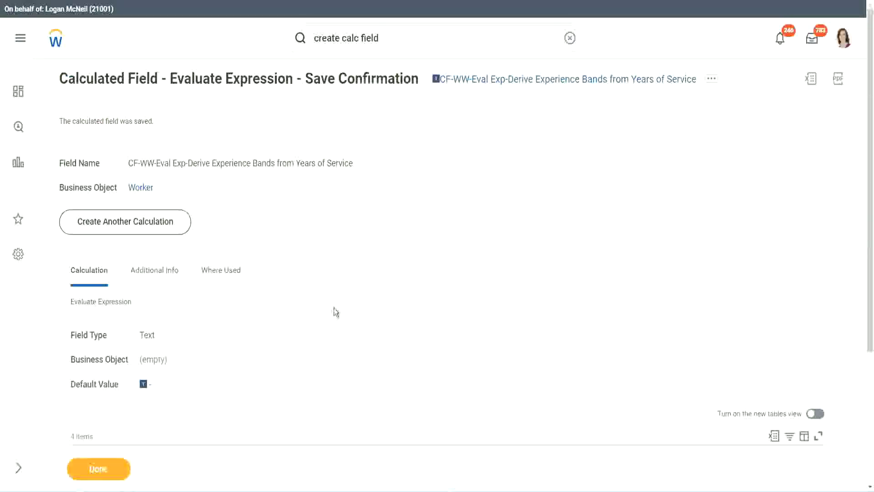
Check the saved experience bands field's condition rows and copy the field's name
scroll(336, 308, down, 4)
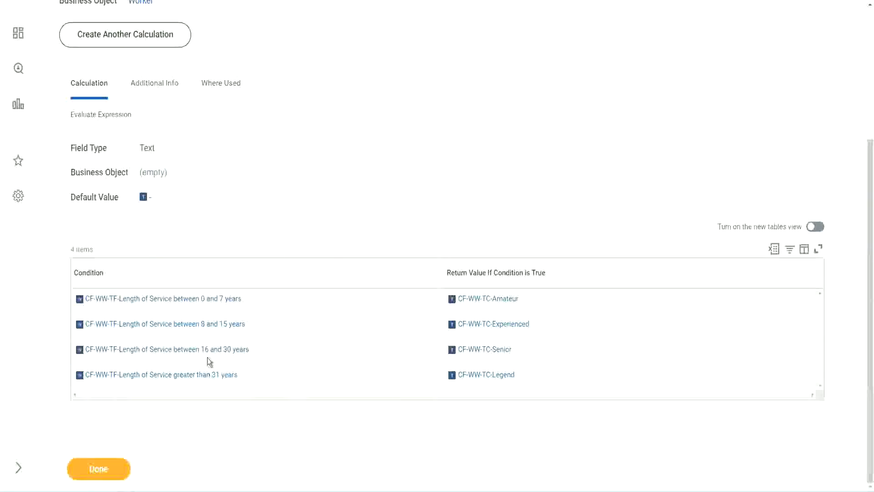
scroll(244, 273, up, 4)
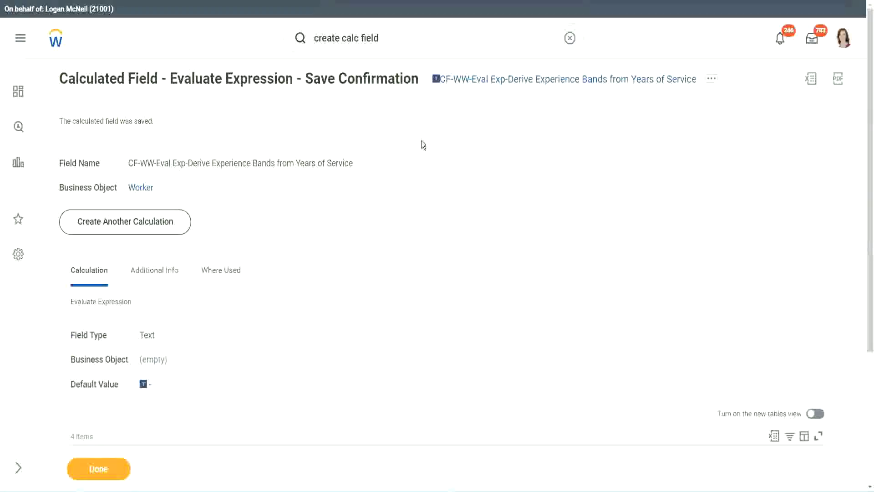
right_click(513, 84)
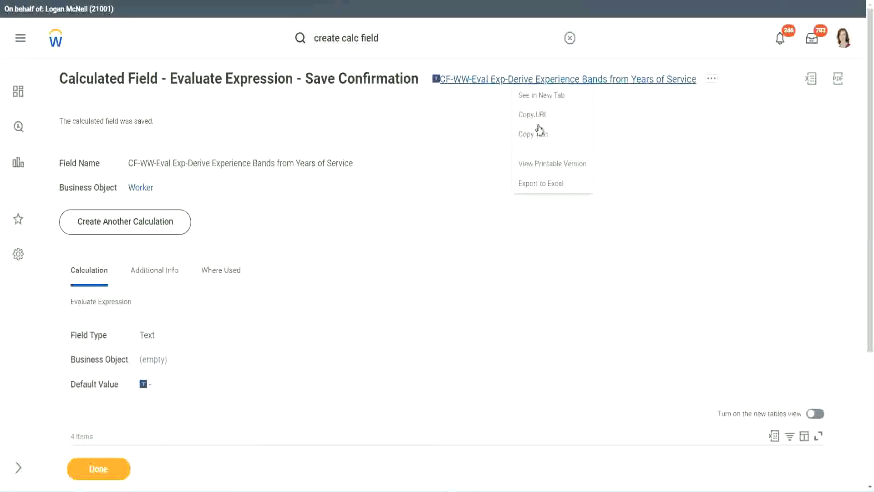
click(538, 142)
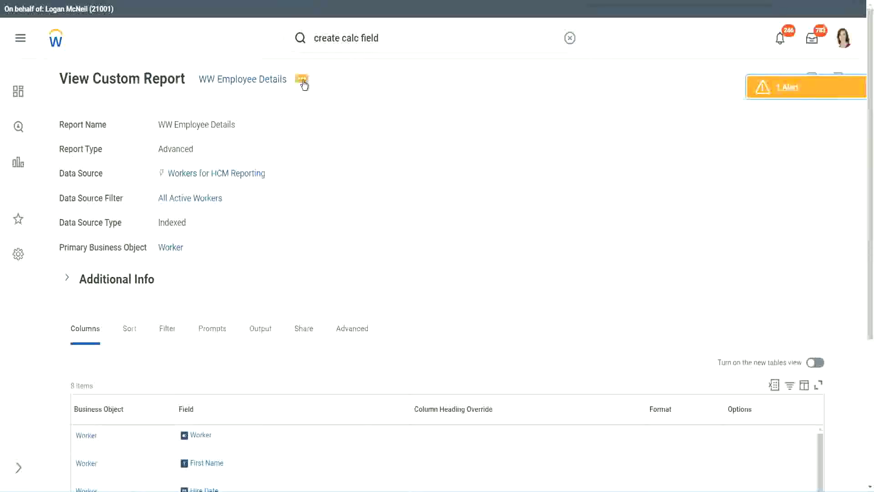
Open the WW Employee Details custom report for editing at its column definitions
click(303, 81)
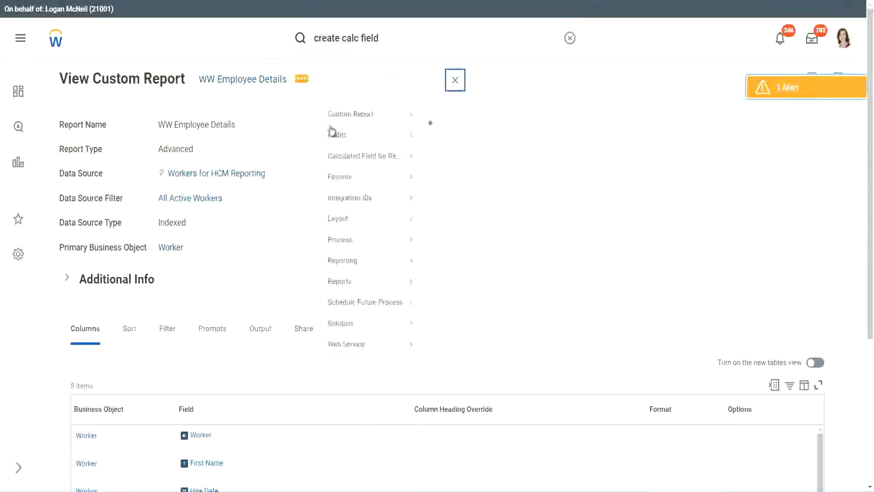
mouse_move(356, 131)
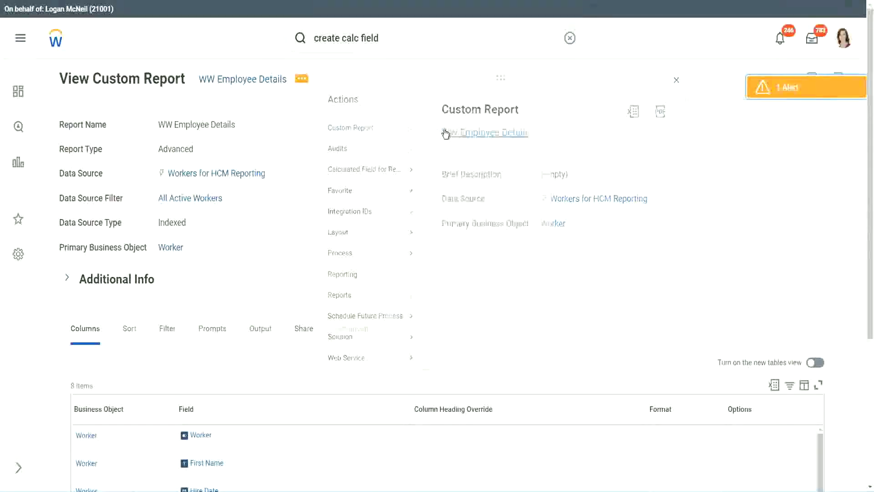
scroll(319, 196, down, 5)
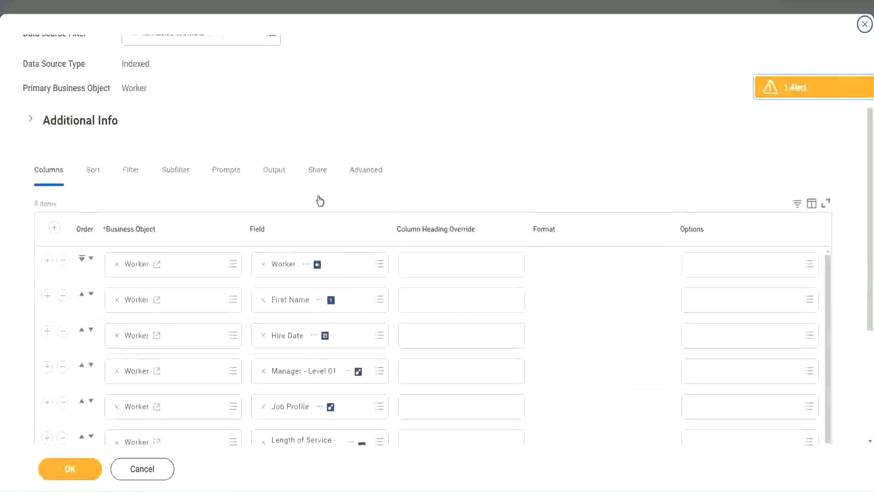
scroll(321, 203, down, 2)
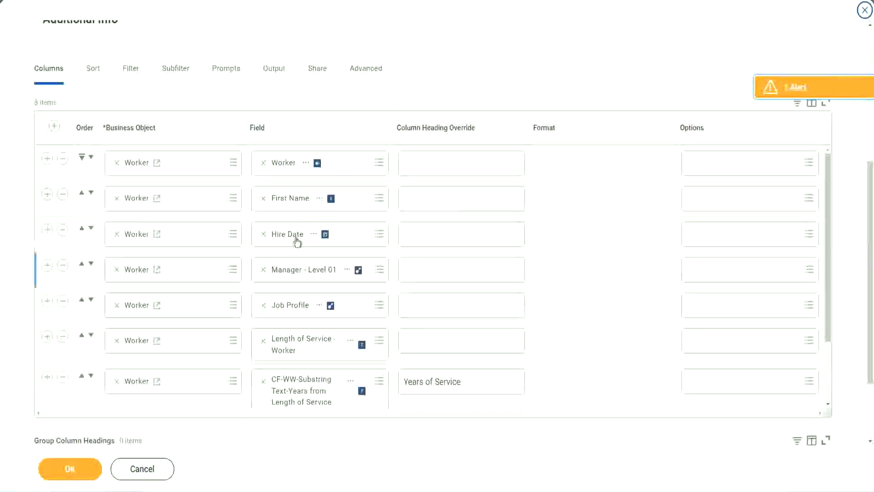
Add a Worker column row at the end of the report's columns and remove the CF-WW-Substring Text Years of Service column
click(48, 378)
scroll(307, 263, down, 1)
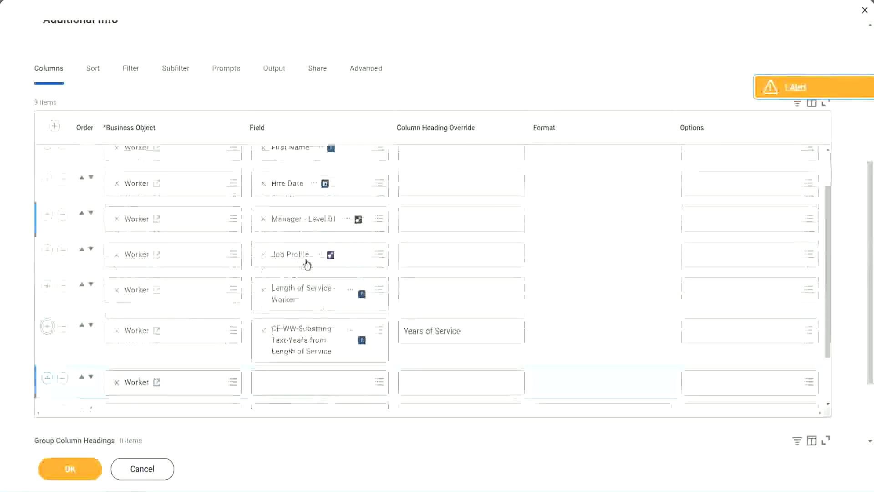
scroll(307, 264, down, 4)
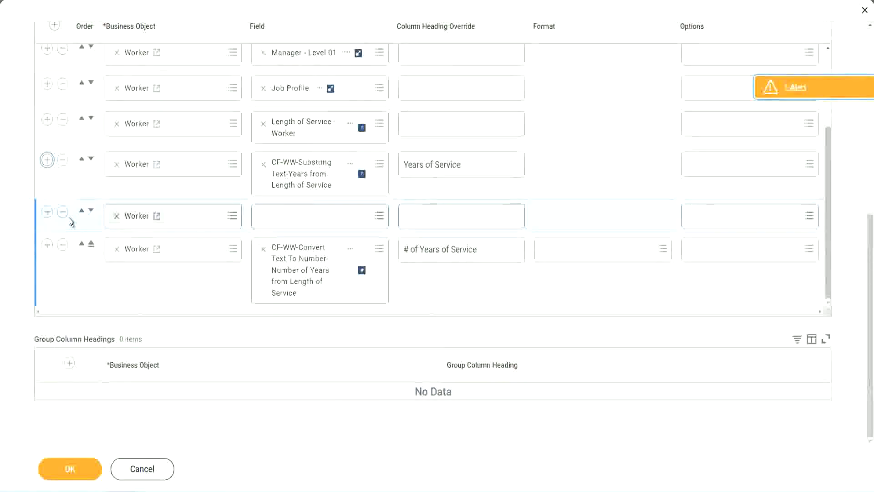
click(91, 211)
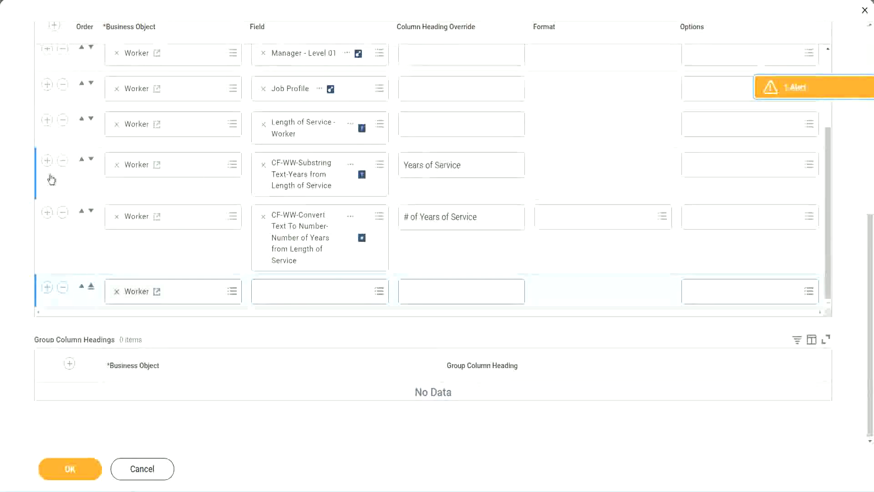
click(62, 160)
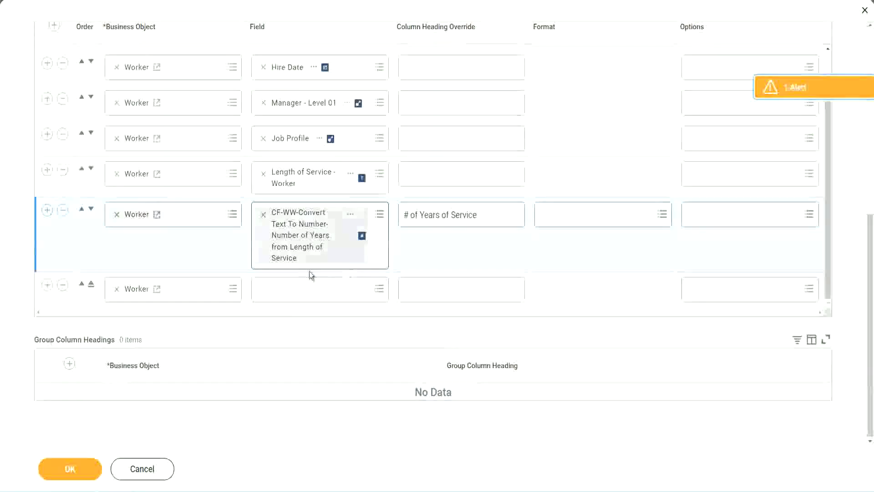
Set the new column's field to CF-WW-Eval Exp-Derive Experience Bands from Years of Service, with the heading override Experience Bands
click(286, 293)
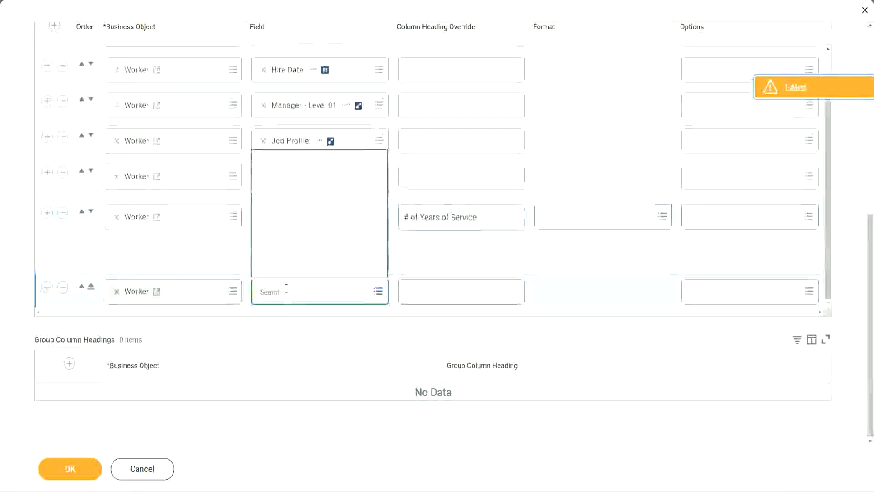
key(ctrl+v)
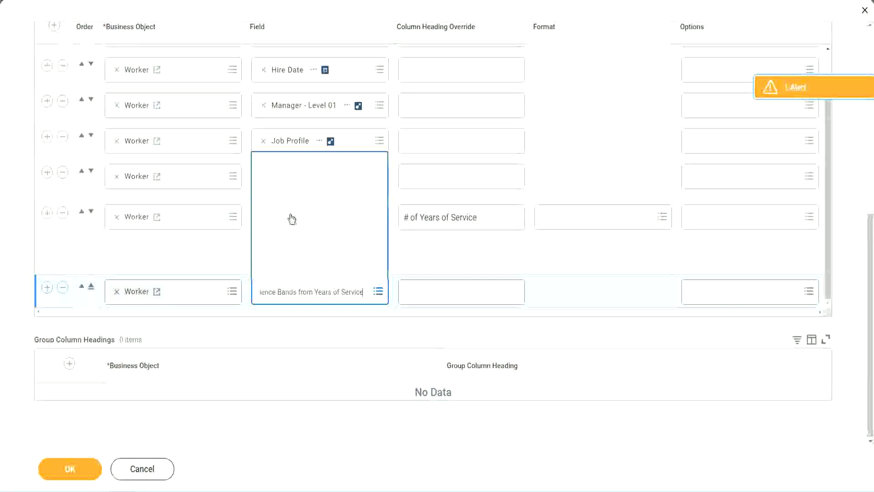
click(445, 260)
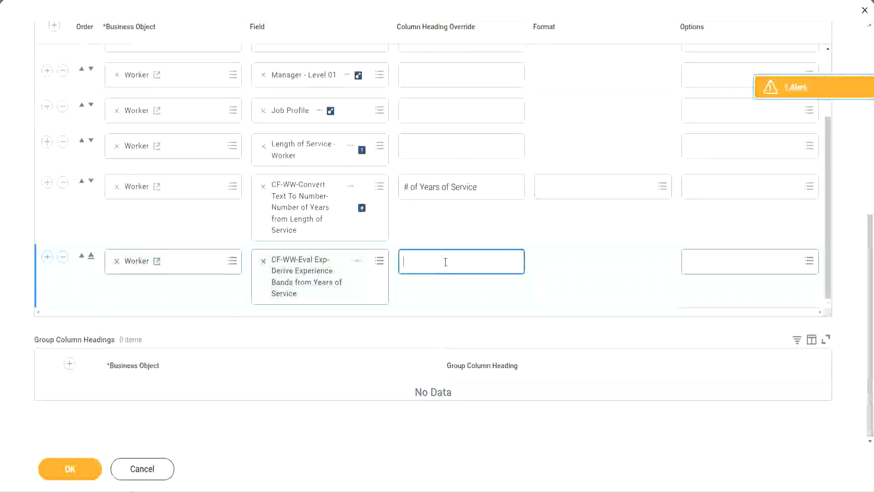
text(Experience B)
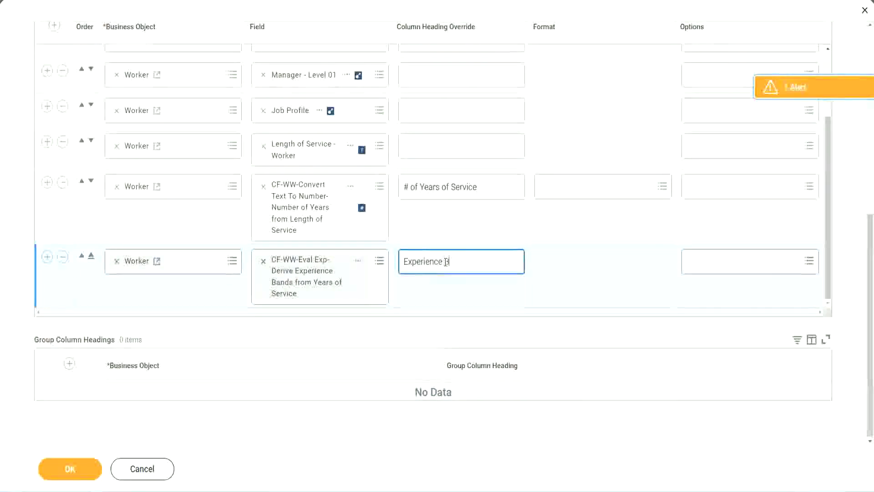
text(ands)
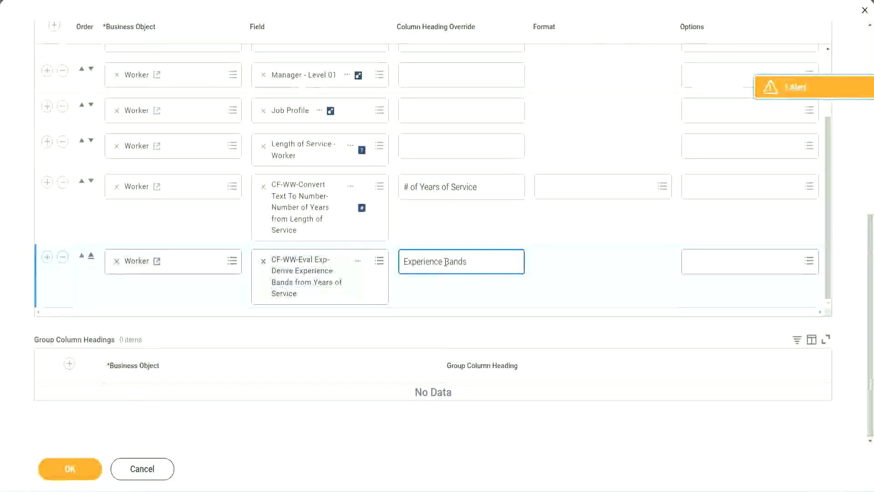
Save the report's column changes and run WW Employee Details with all prompt fields left blank
click(86, 469)
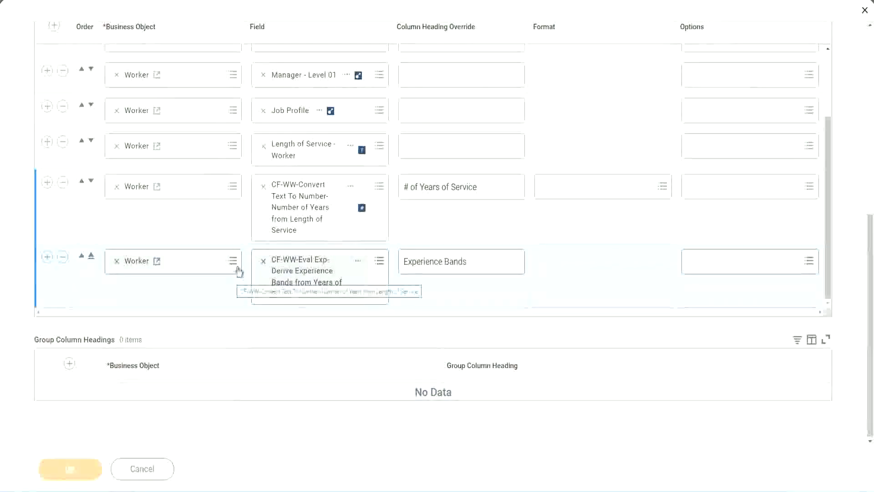
scroll(254, 328, down, 5)
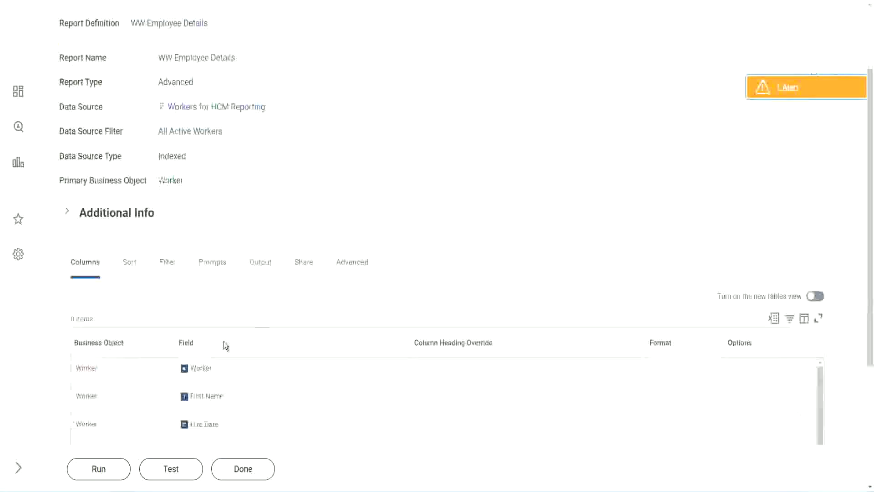
click(101, 474)
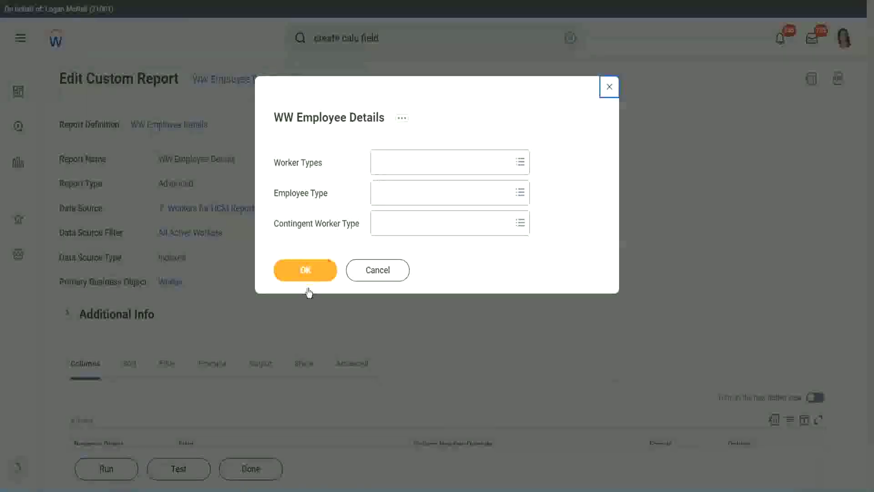
click(321, 262)
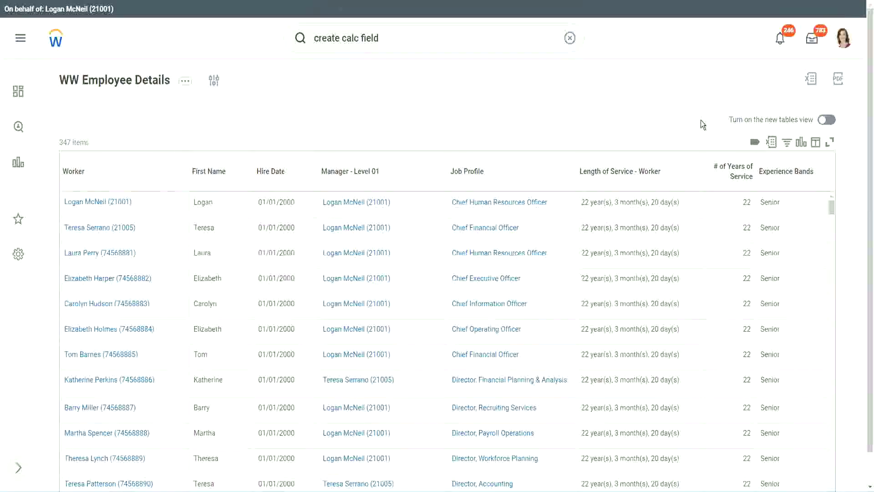
Compare the first rows' years of service and experience band with the 16 - 30 years Senior range in the Notepad++ notes
scroll(700, 120, down, 1)
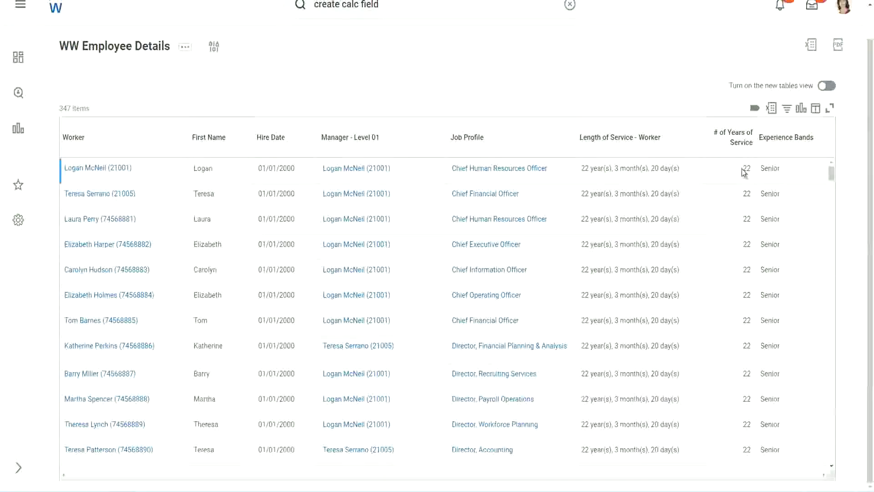
double_click(747, 169)
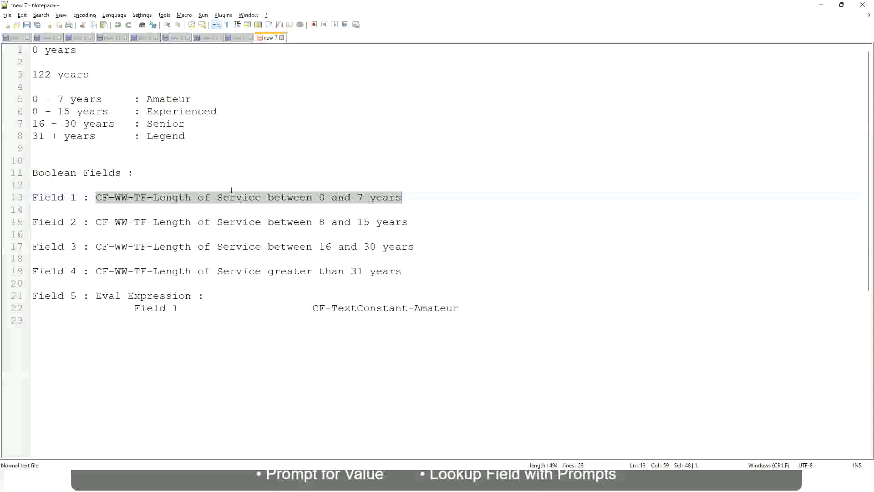
click(166, 160)
click(152, 122)
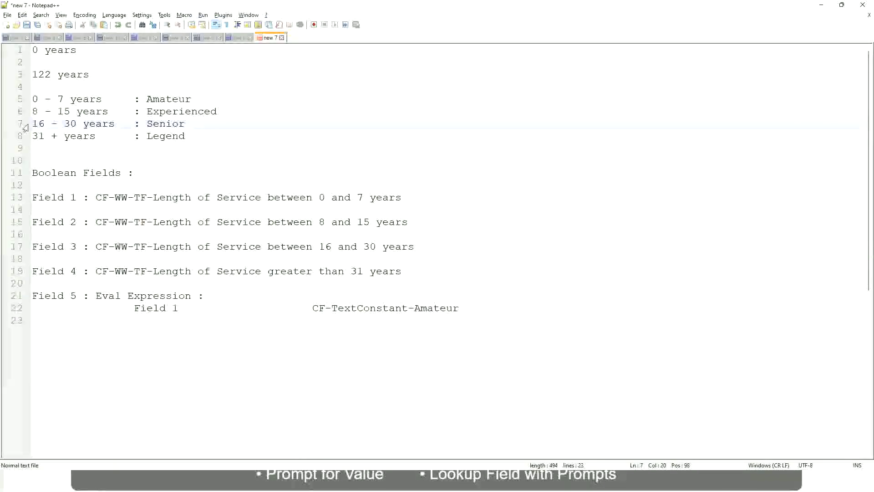
drag(32, 127, 118, 129)
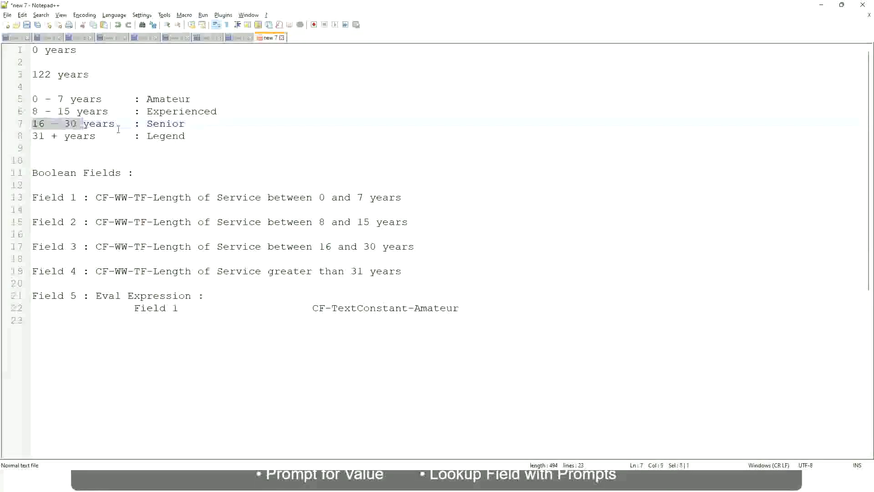
double_click(160, 126)
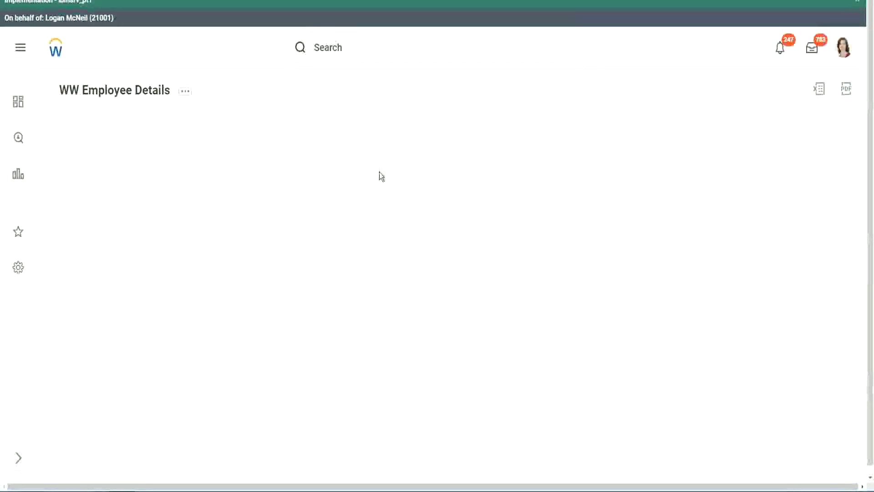
Review the unfiltered WW Employee Details rows in Workday, comparing # of Years of Service with Experience Bands
scroll(752, 274, down, 2)
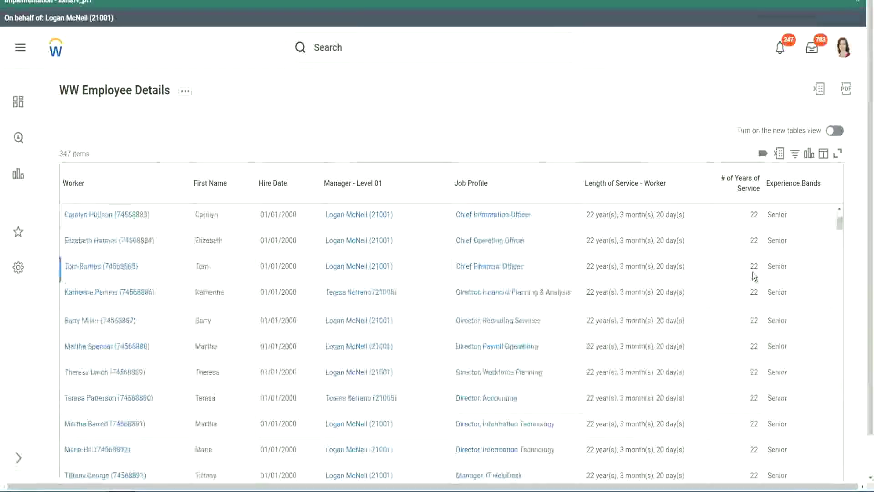
scroll(756, 276, down, 5)
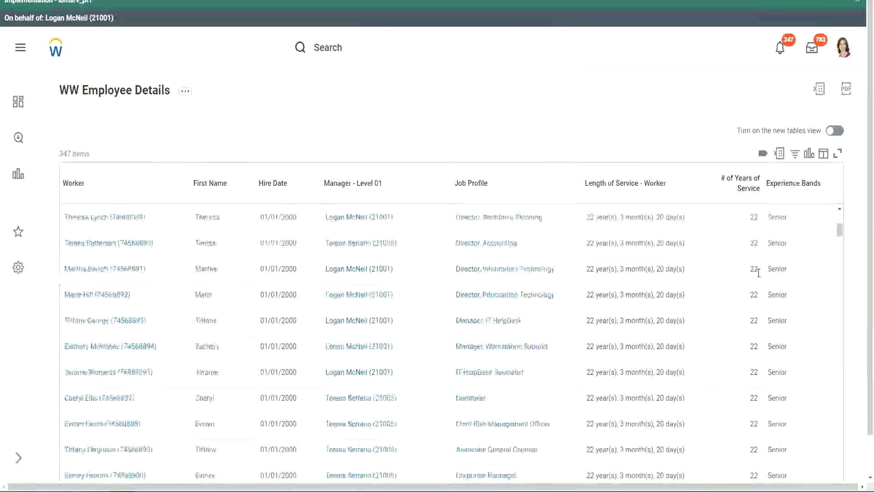
scroll(761, 302, down, 5)
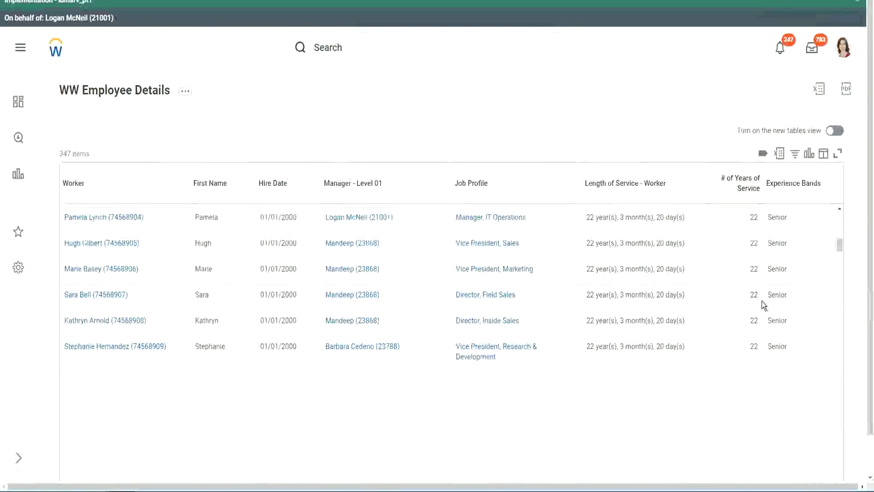
scroll(761, 301, down, 2)
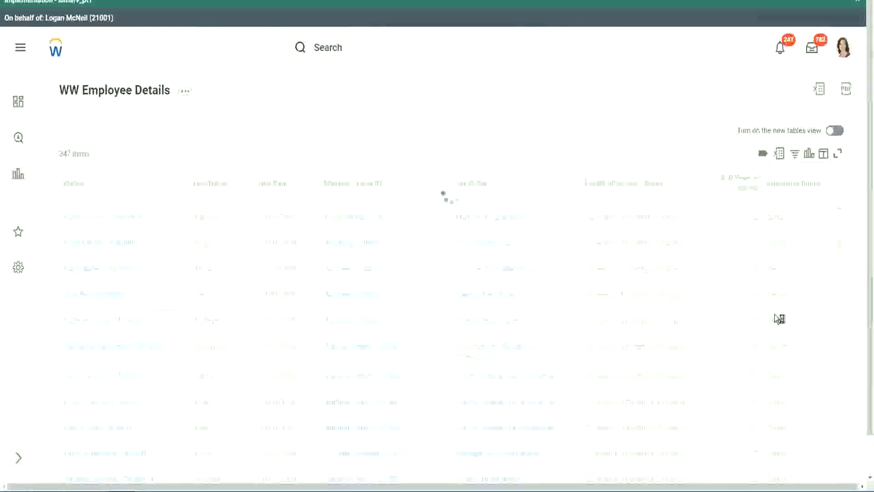
scroll(778, 319, down, 1)
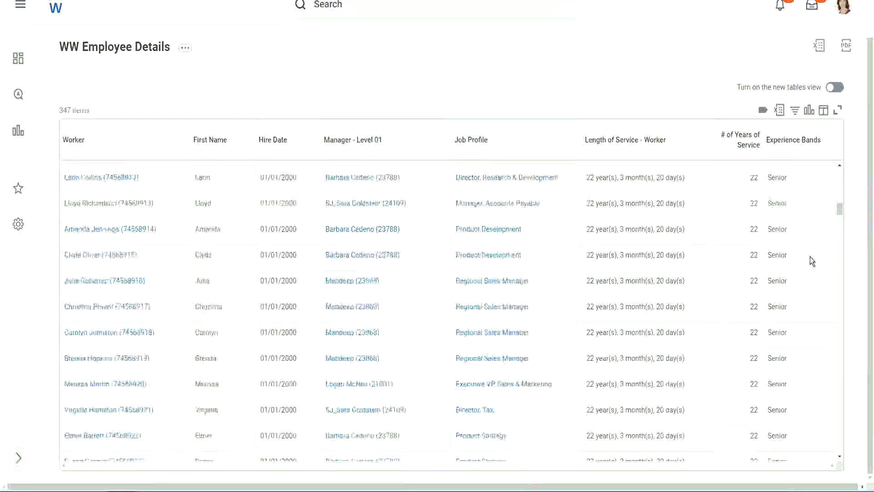
scroll(810, 255, down, 3)
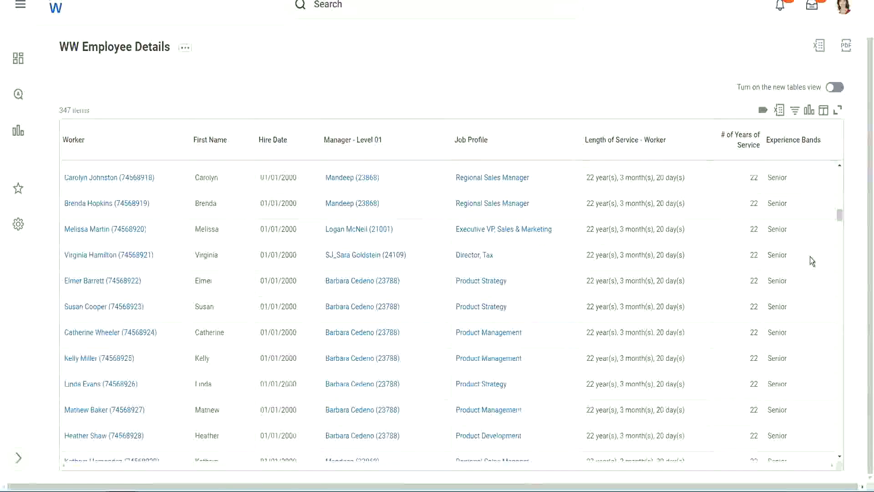
scroll(810, 255, down, 5)
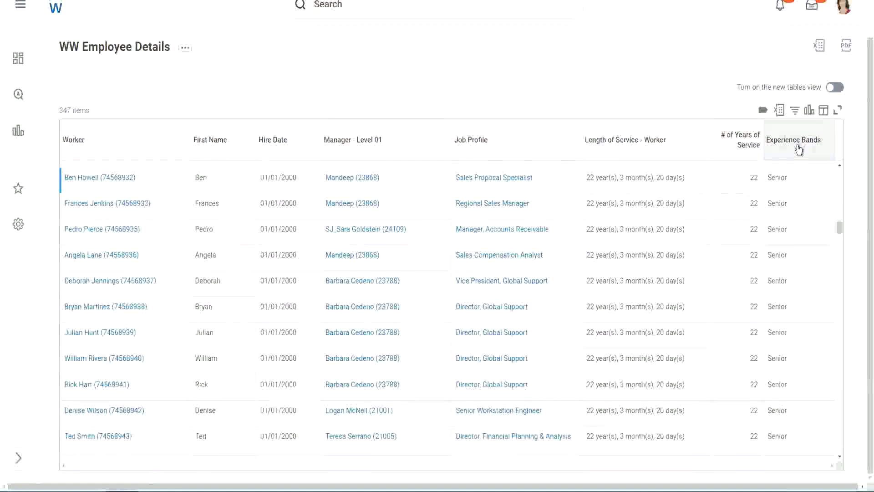
Filter the Experience Bands column for values containing Amateur
click(799, 149)
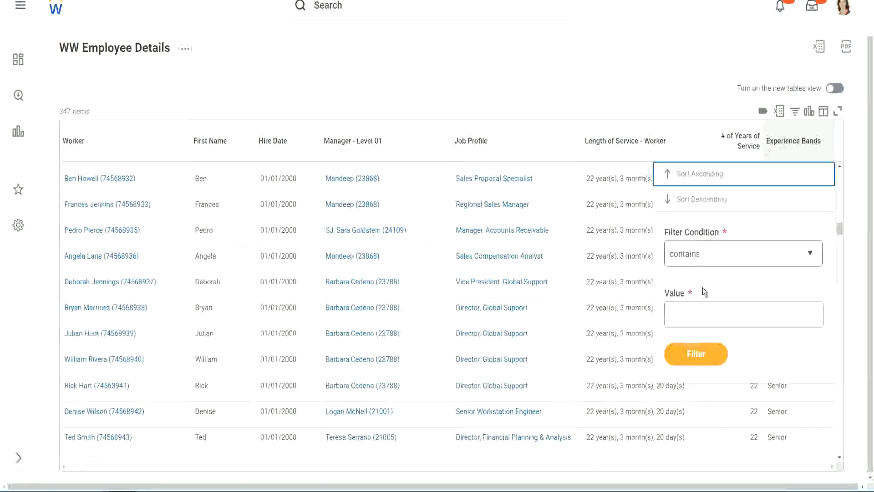
click(693, 308)
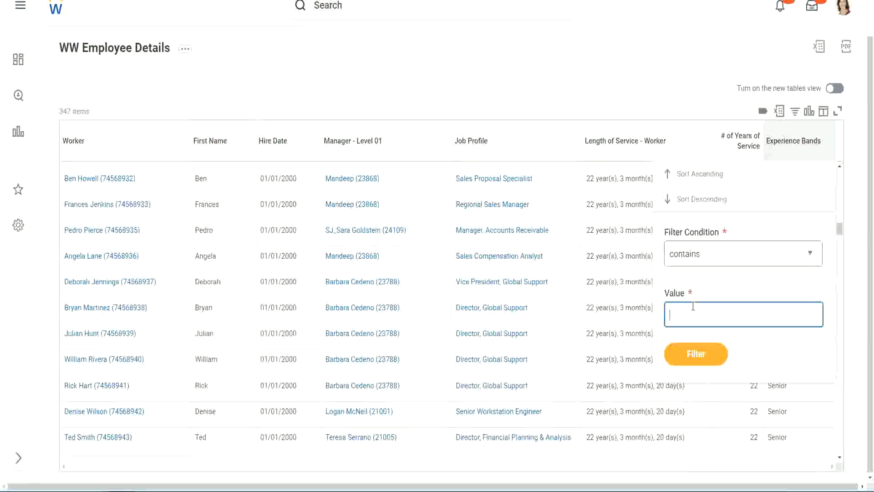
text(Amateur)
click(692, 356)
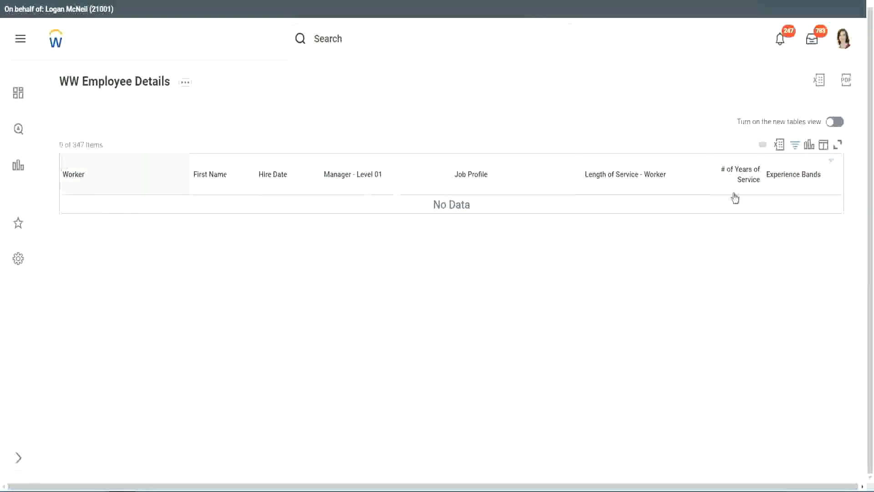
Change the Experience Bands filter value to Legend and check the matching workers' hire dates and years of service
click(790, 176)
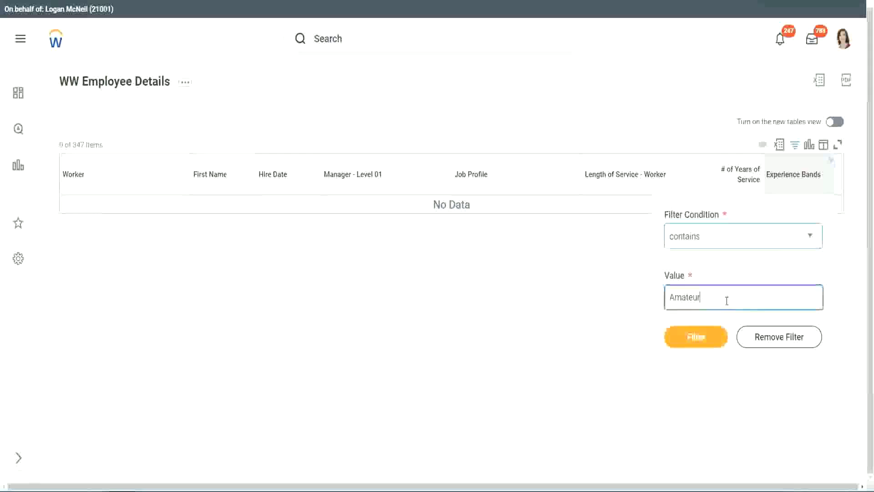
drag(643, 301, 624, 299)
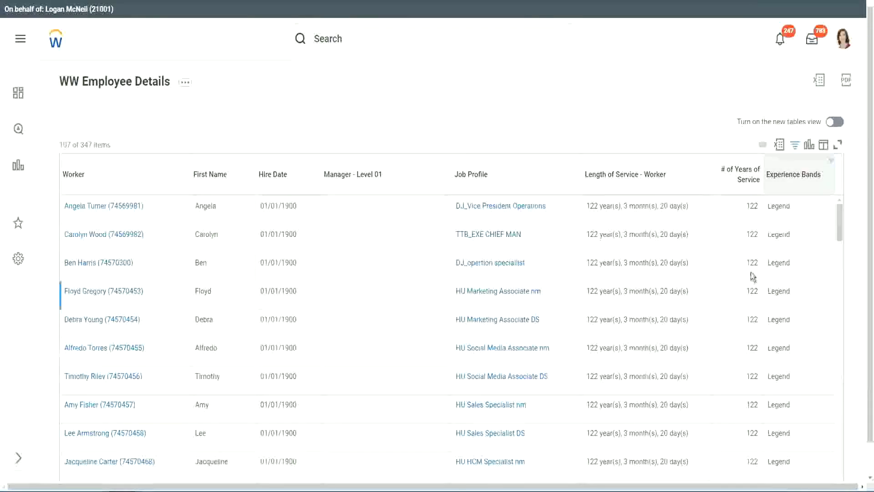
scroll(751, 272, down, 15)
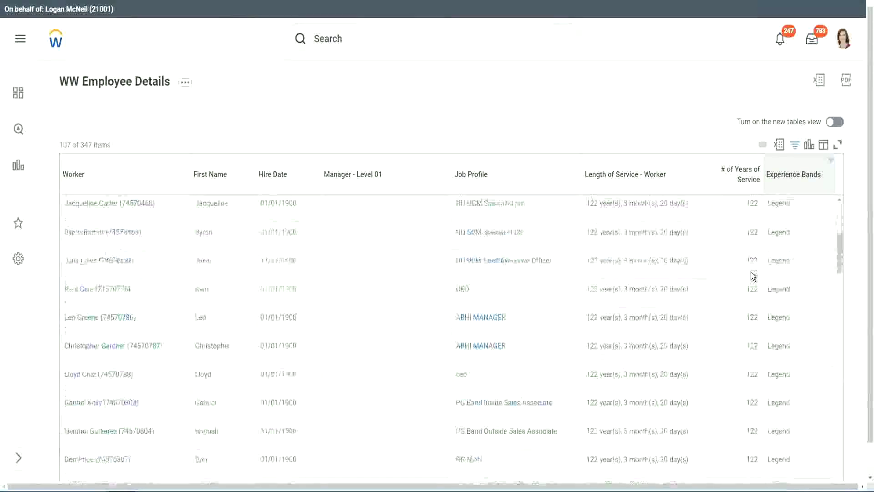
scroll(750, 272, down, 4)
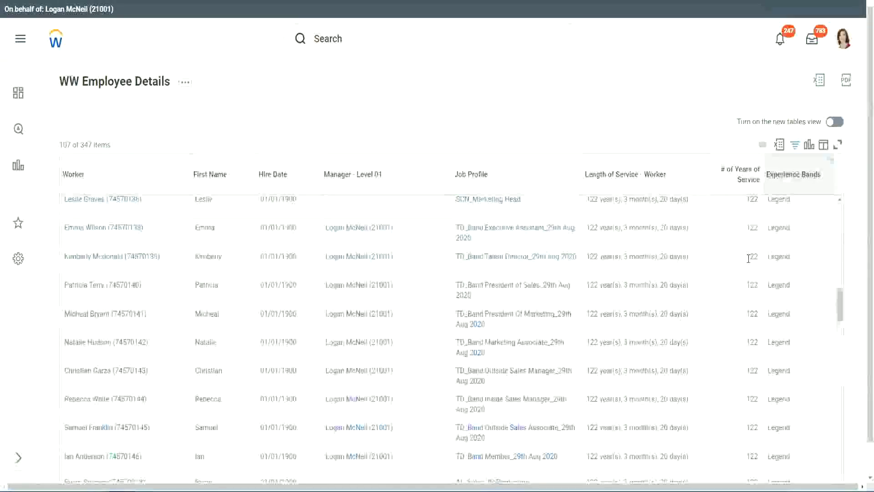
scroll(710, 264, down, 10)
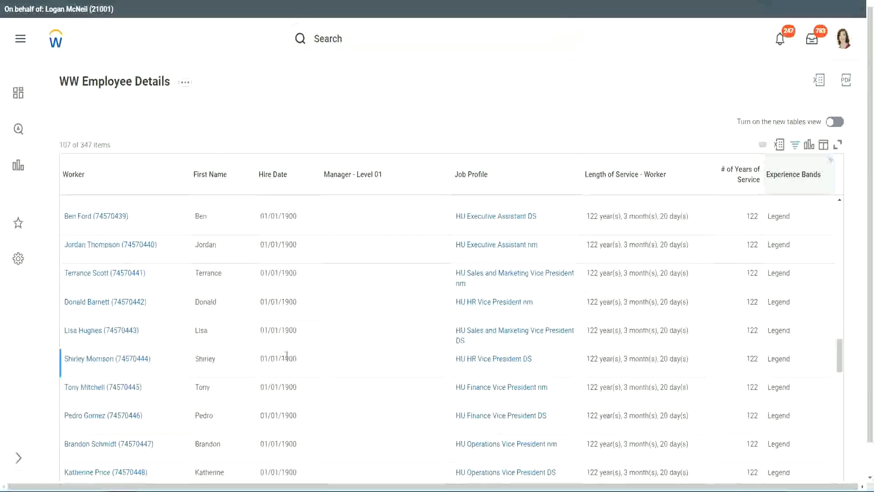
double_click(289, 358)
scroll(744, 343, down, 5)
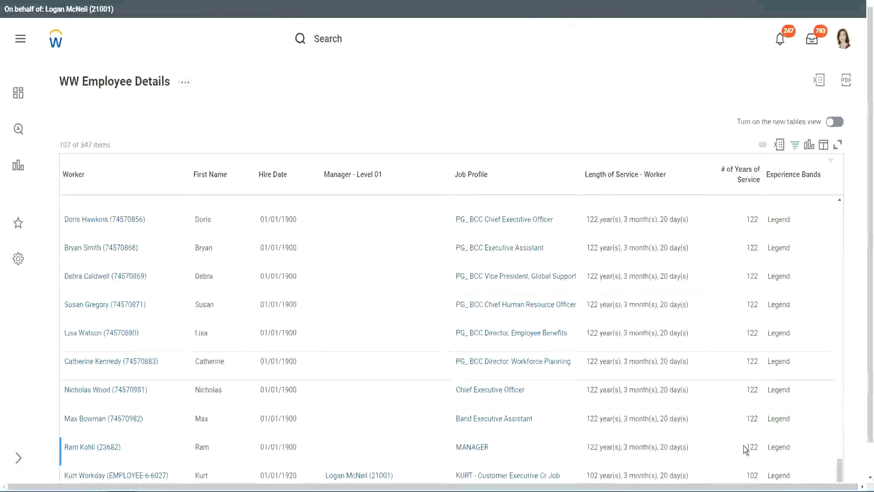
double_click(752, 475)
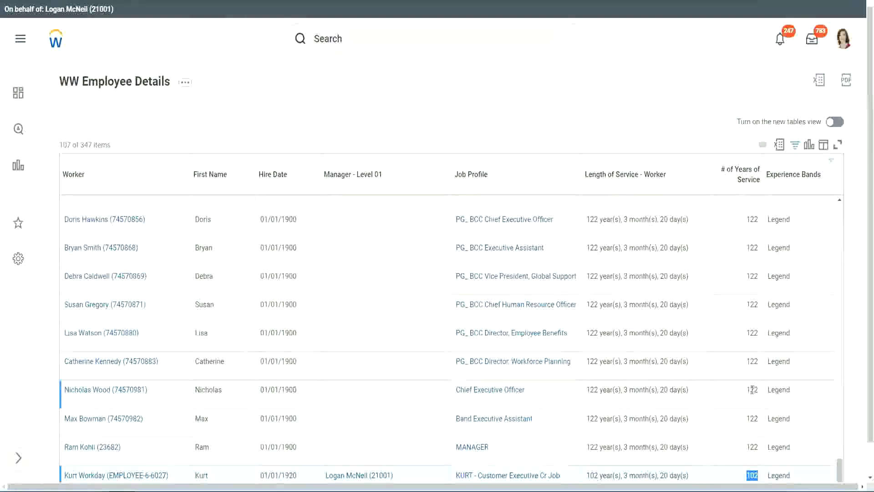
drag(752, 390, 759, 391)
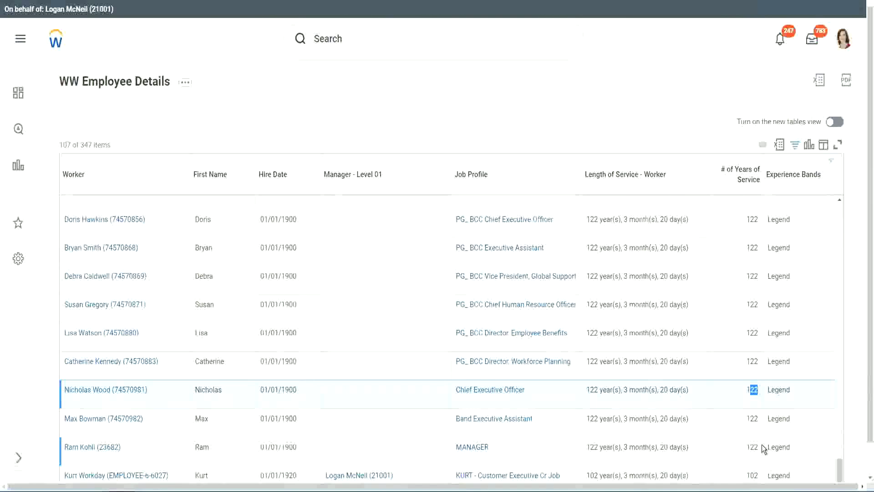
click(735, 364)
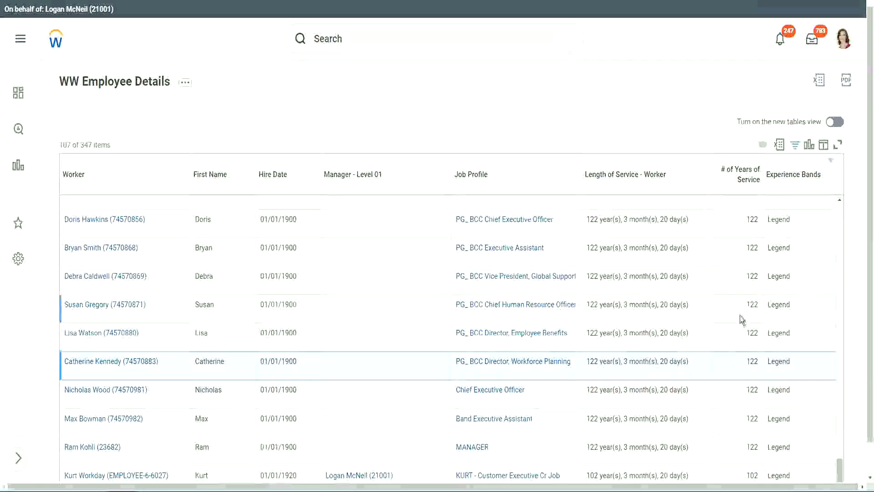
Change the Experience Bands filter value to Experienced and apply it
click(800, 182)
click(715, 348)
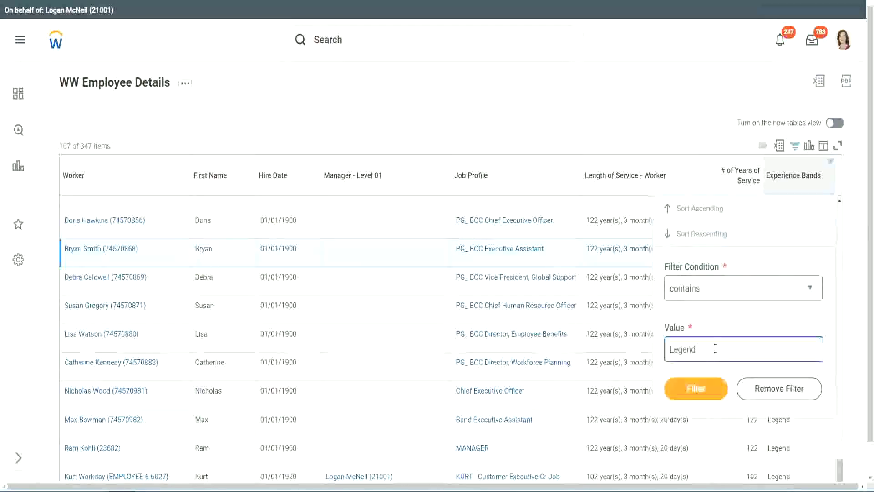
drag(715, 348, 668, 349)
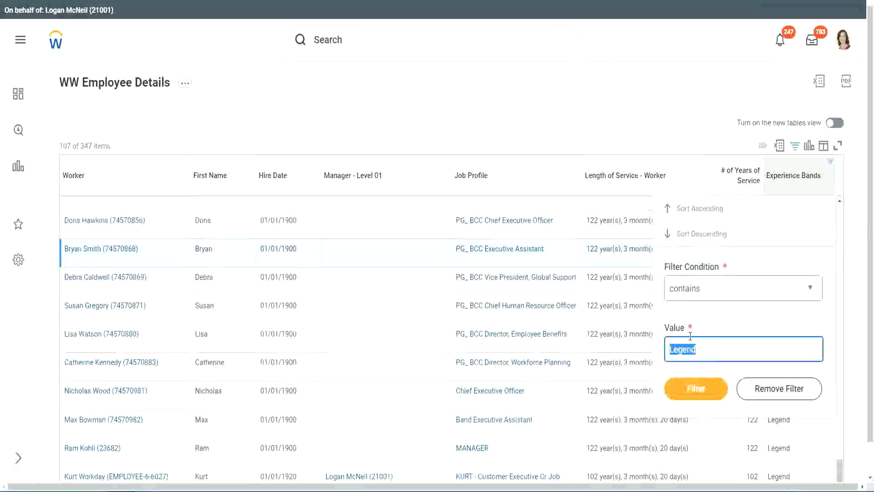
text(Ex)
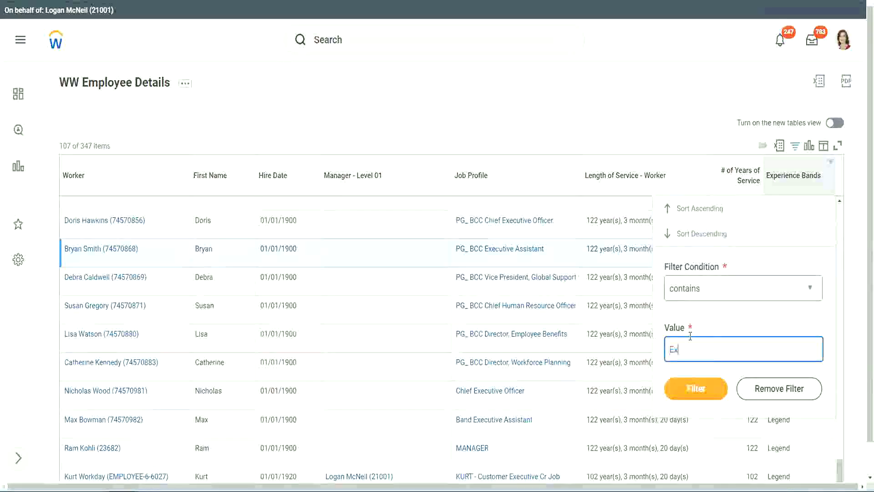
text(per)
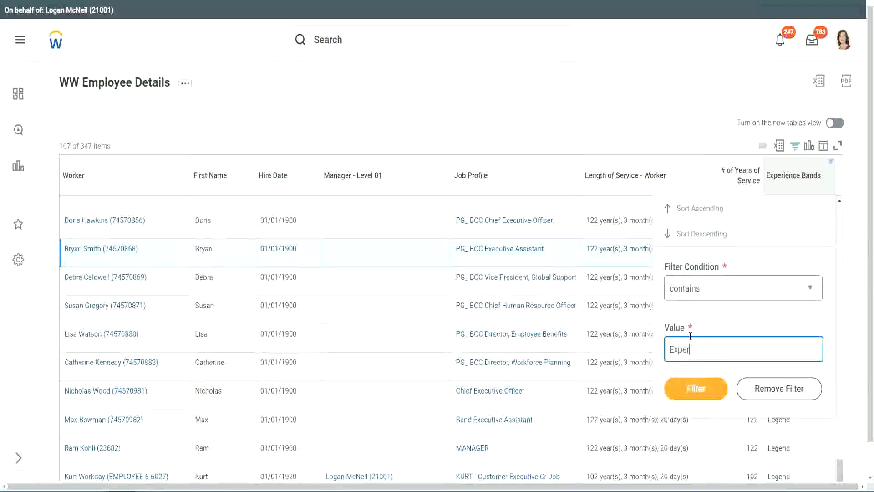
text(ienced)
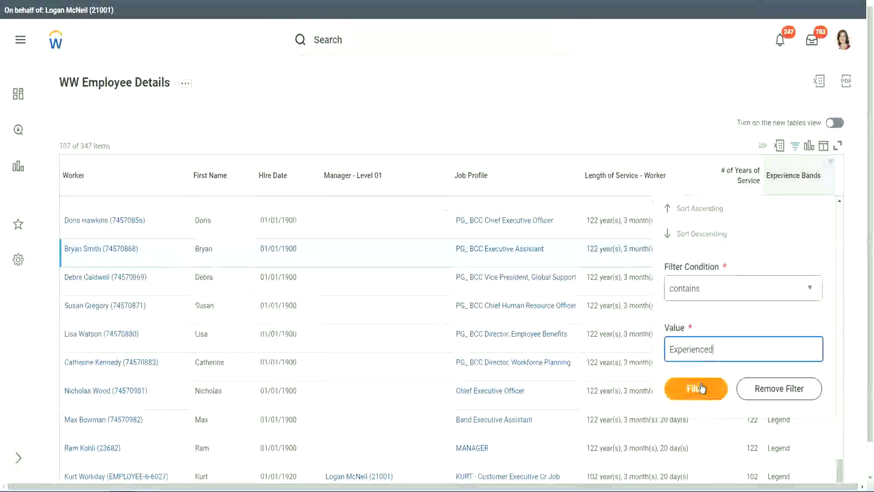
click(701, 388)
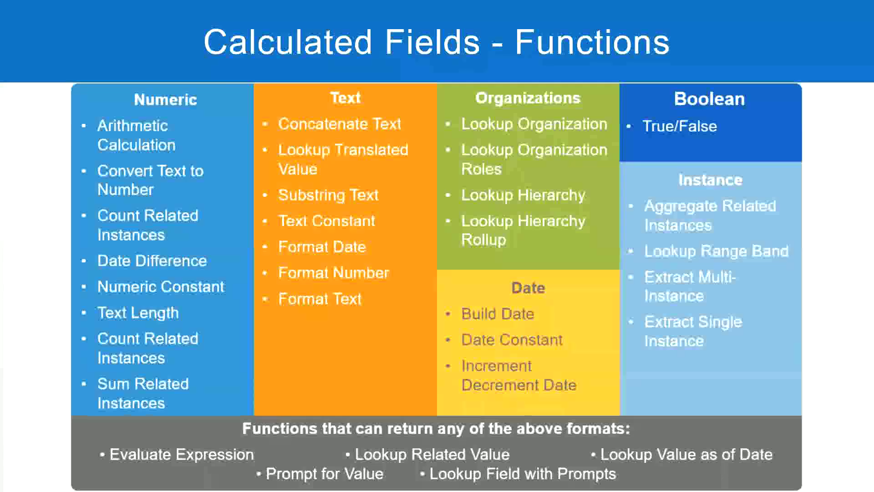
Switch to the Notepad++ notes and check the year range defined for the Experienced band
key(alt+Tab)
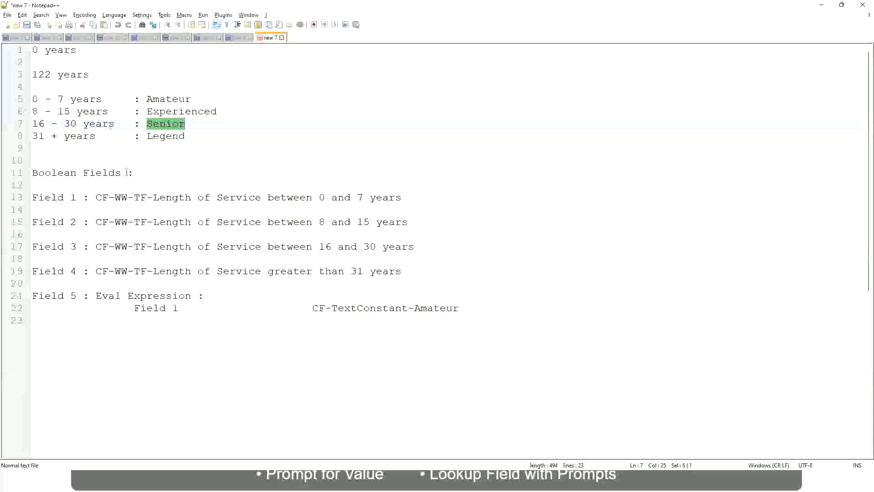
drag(38, 112, 69, 112)
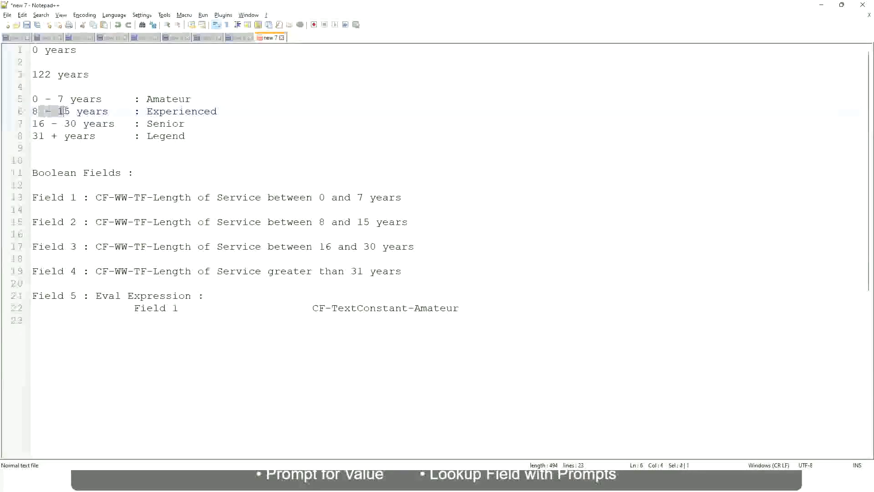
click(71, 112)
click(100, 112)
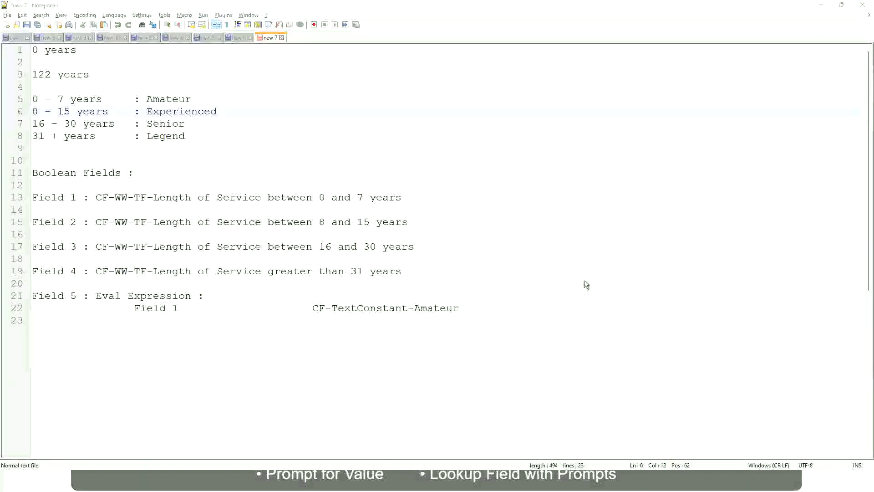
Return to the filtered Workday report and check the Experienced workers' years of service against the 8 - 15 years range
key(alt+Tab)
scroll(756, 335, down, 5)
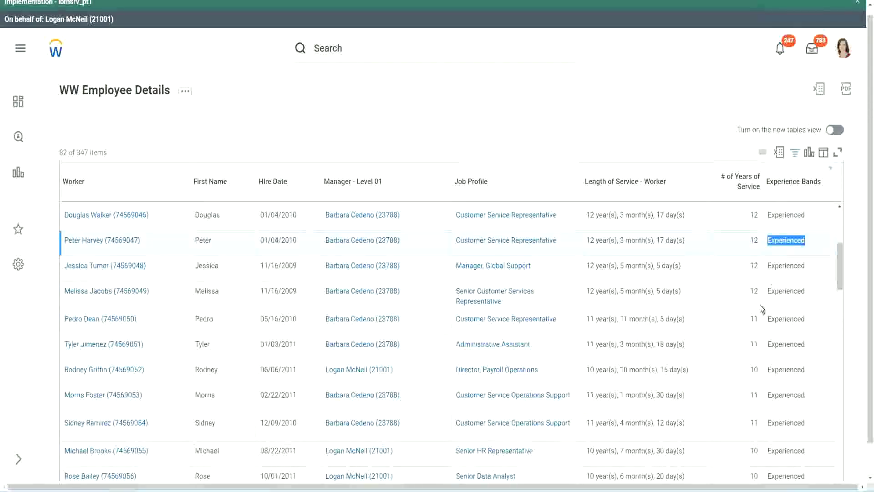
scroll(761, 307, down, 3)
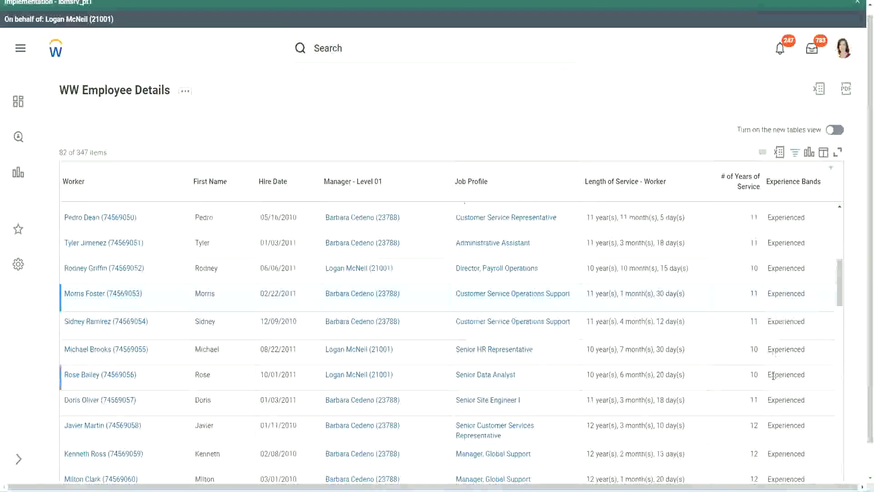
scroll(774, 376, down, 10)
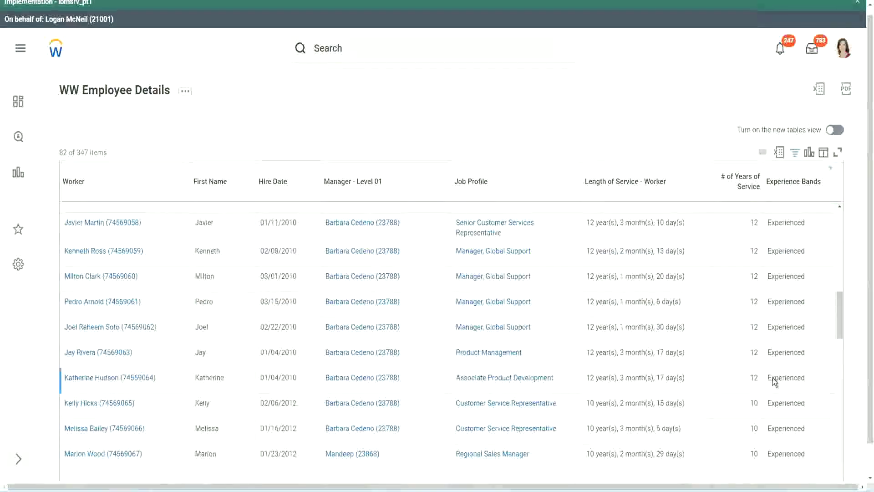